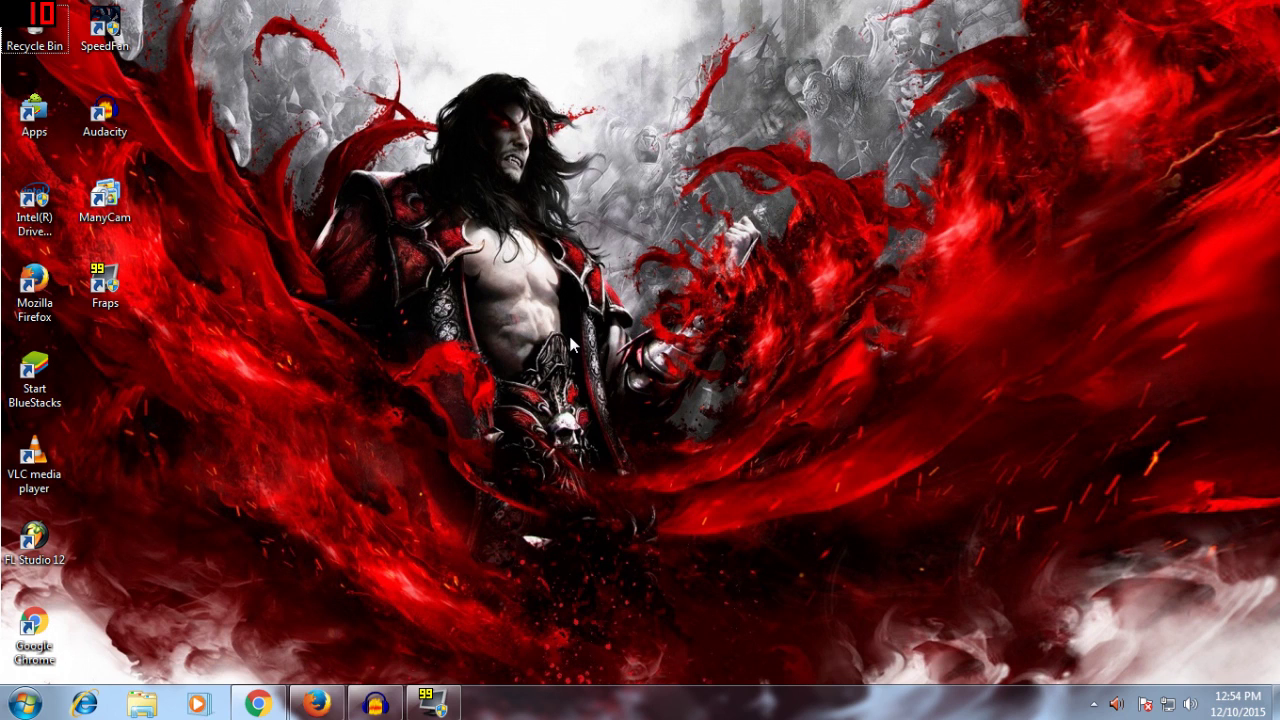
- Bring the Firefox window showing the Google homepage to the front
left_click(316, 703)
left_click(262, 14)
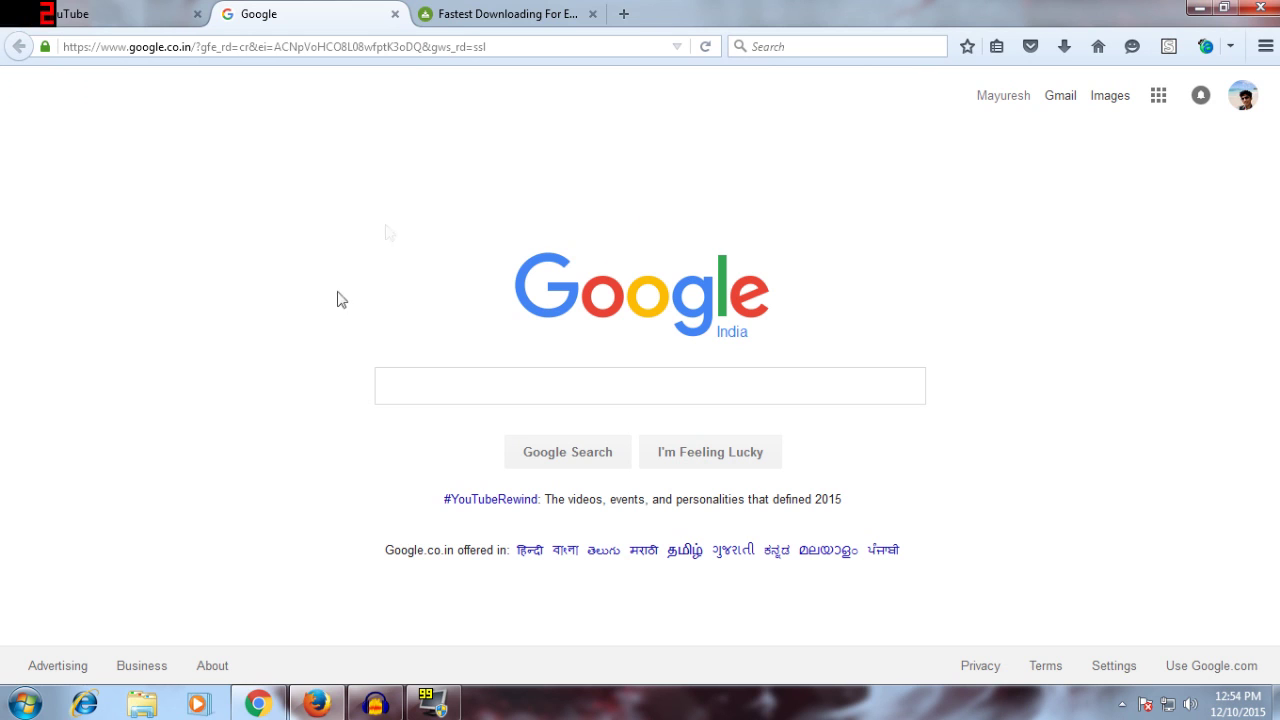
left_click(1169, 46)
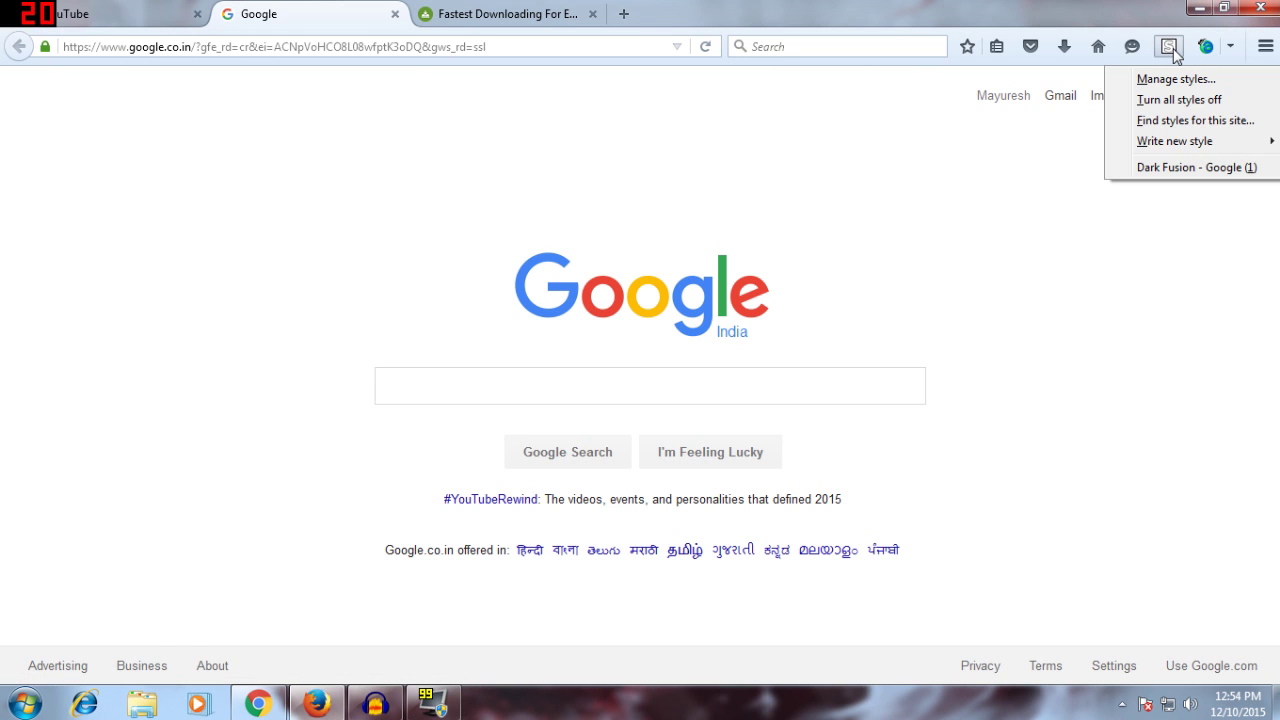
left_click(1167, 166)
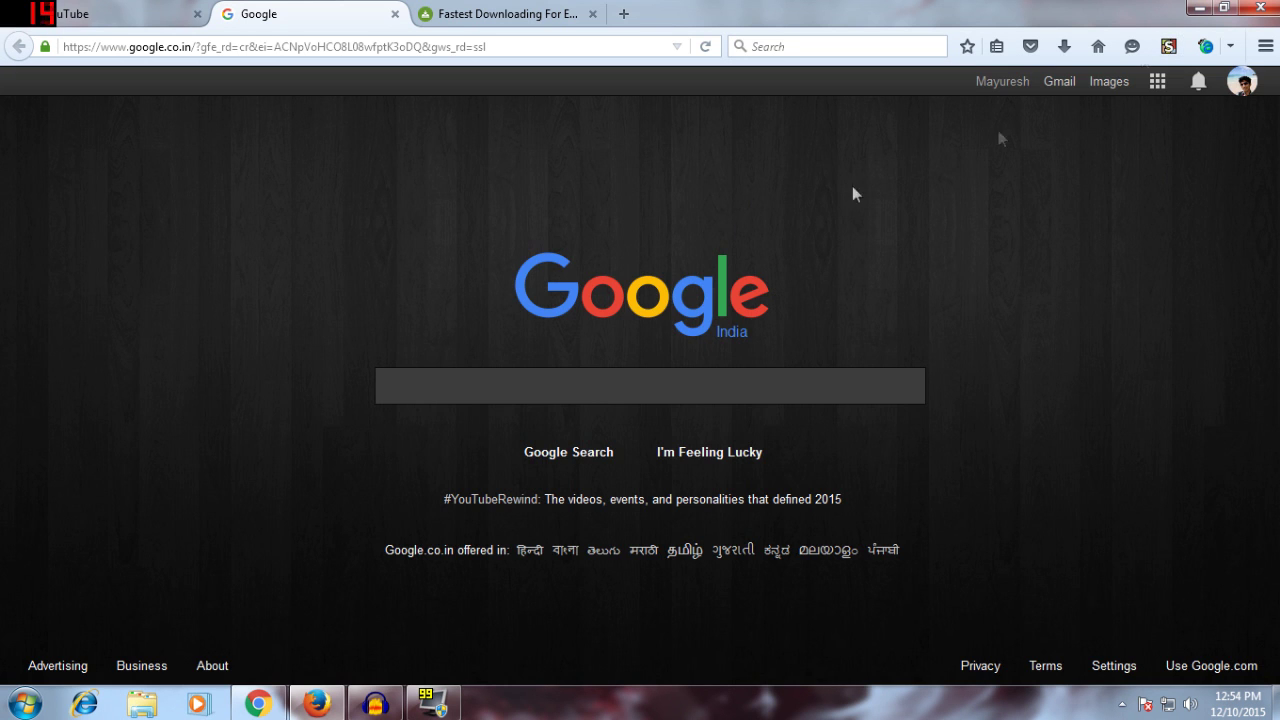
left_click(1176, 54)
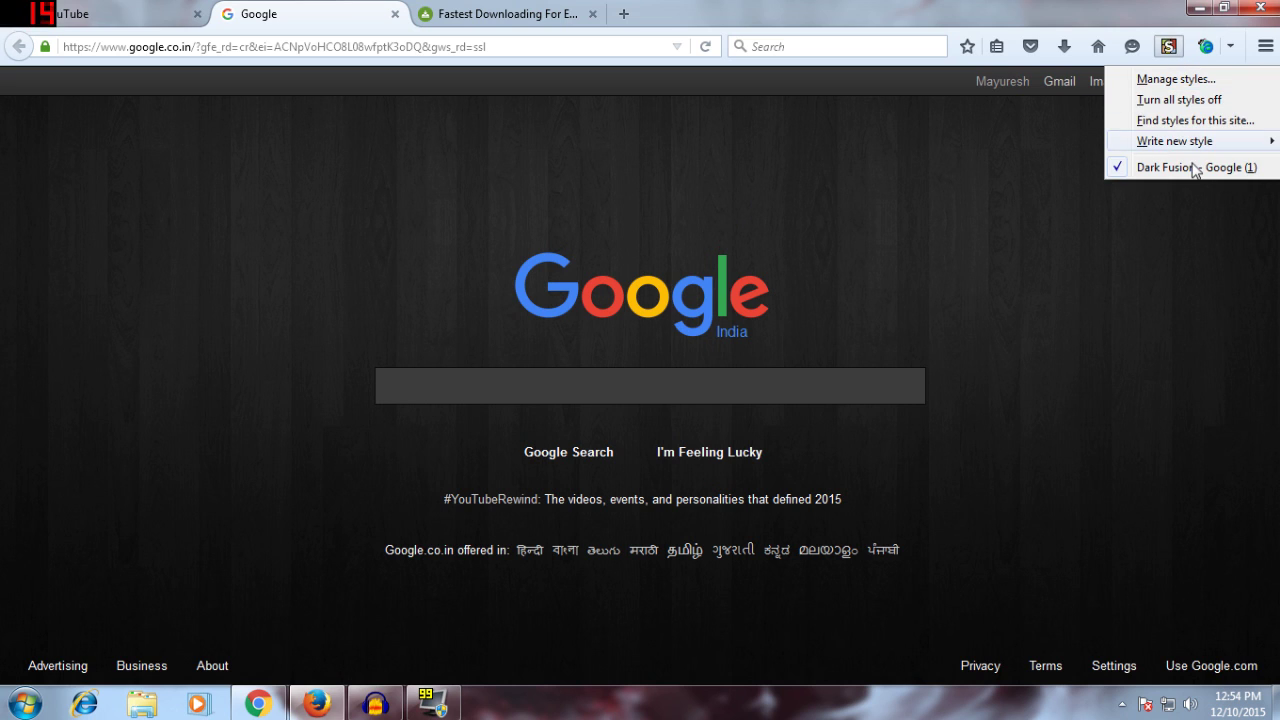
left_click(768, 331)
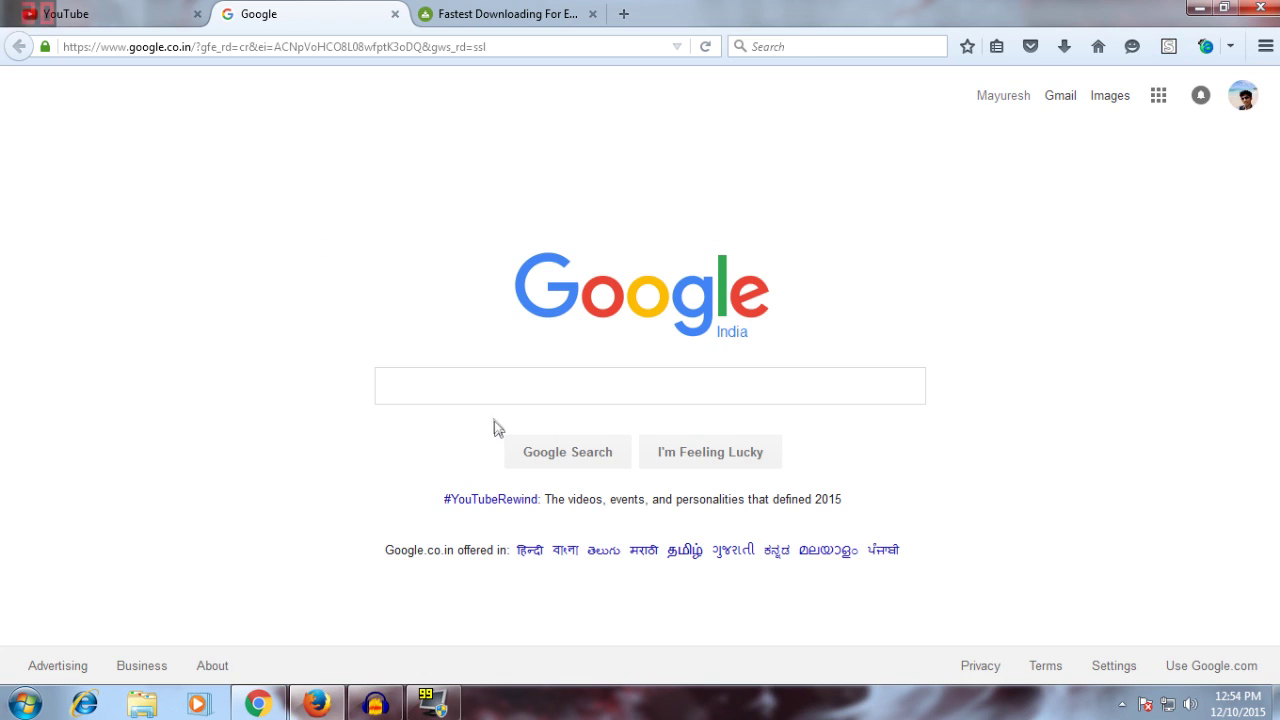
left_click(490, 392)
- Search Google for 'stylish' and open the Mozilla Add-ons Stylish page in a new tab
type("s")
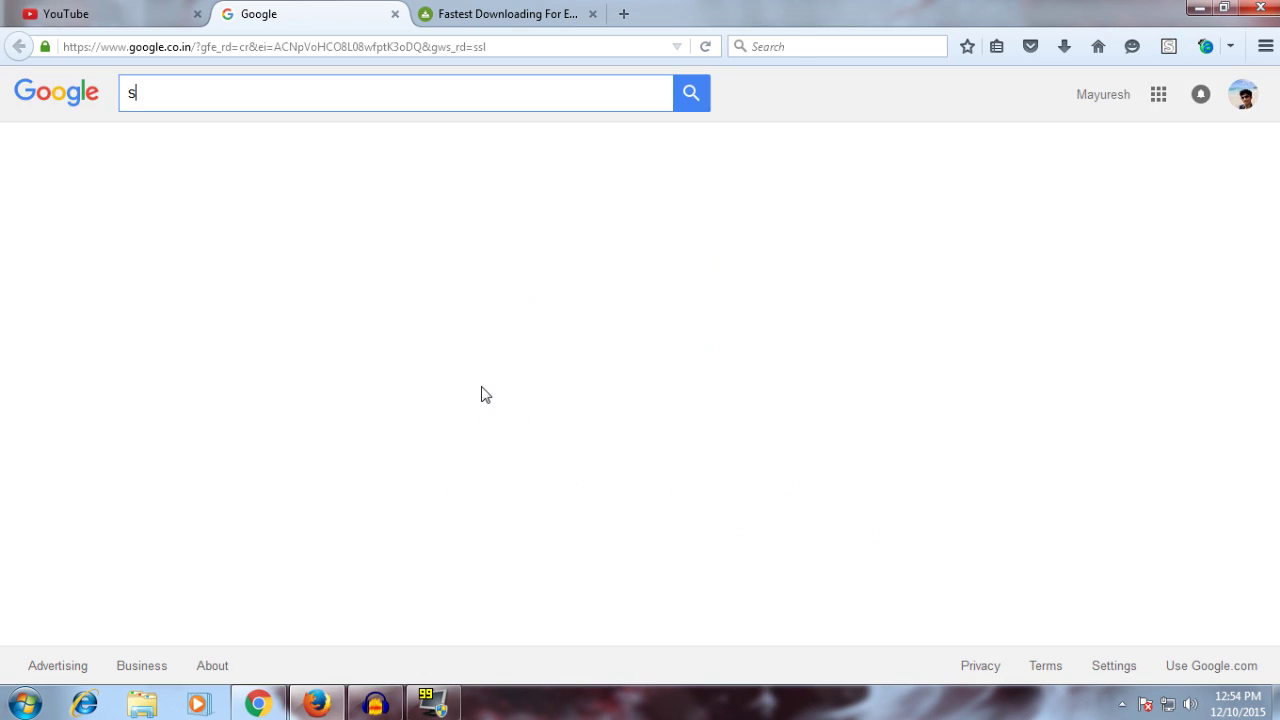
type("tylish")
key("Return")
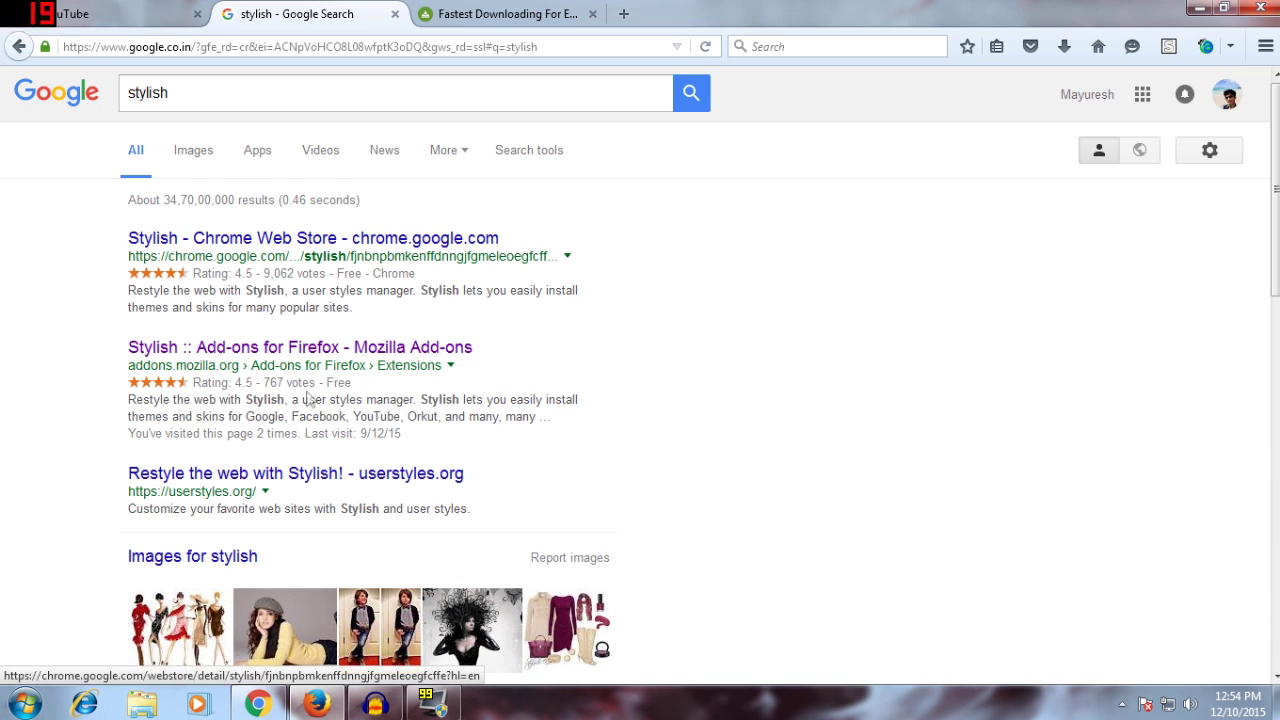
middle_click(277, 345)
middle_click(265, 263)
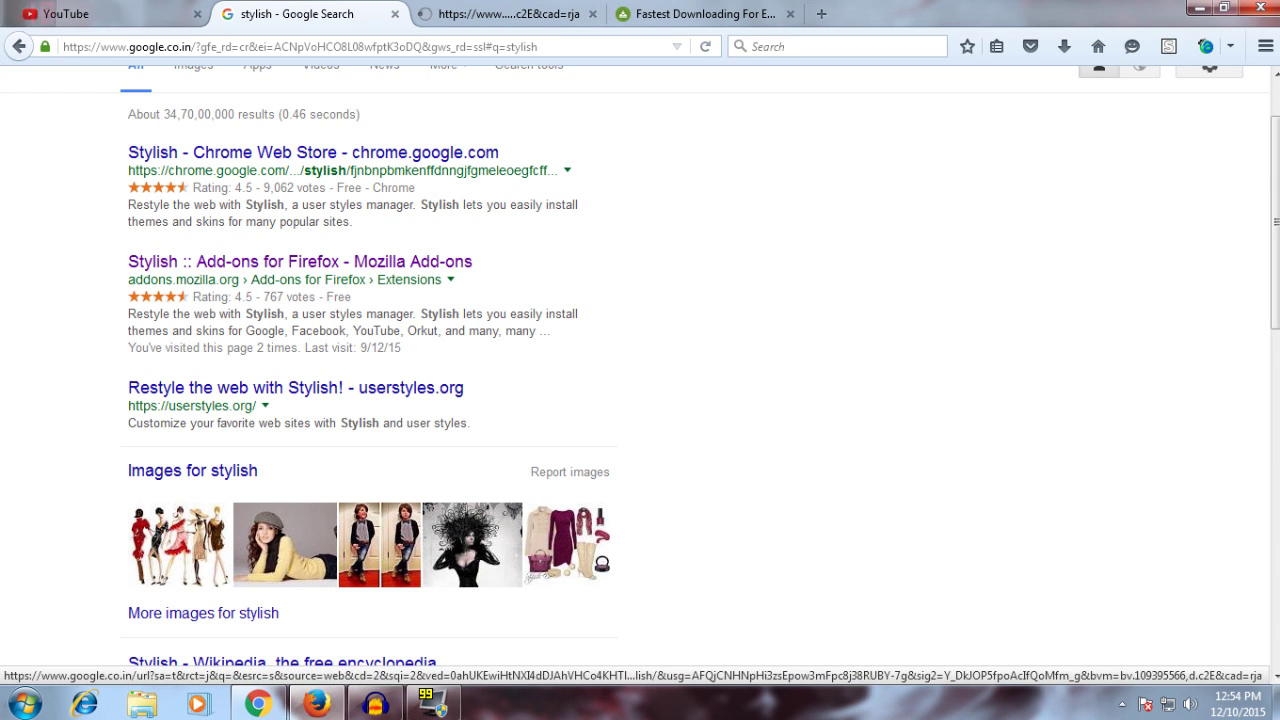
double_click(200, 280)
left_click(200, 280)
double_click(200, 280)
left_click(200, 280)
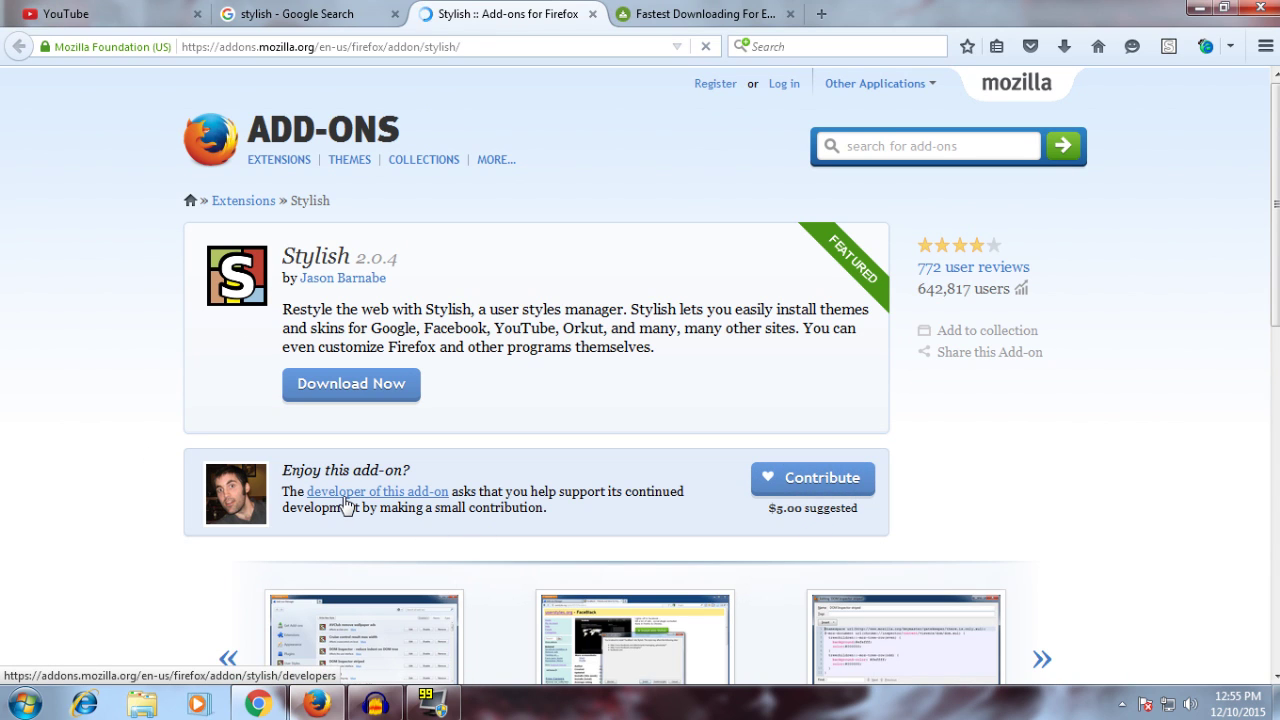
- Add the Stylish add-on to Firefox and dismiss the install prompt
left_click_drag(371, 328, 428, 346)
left_click(428, 346)
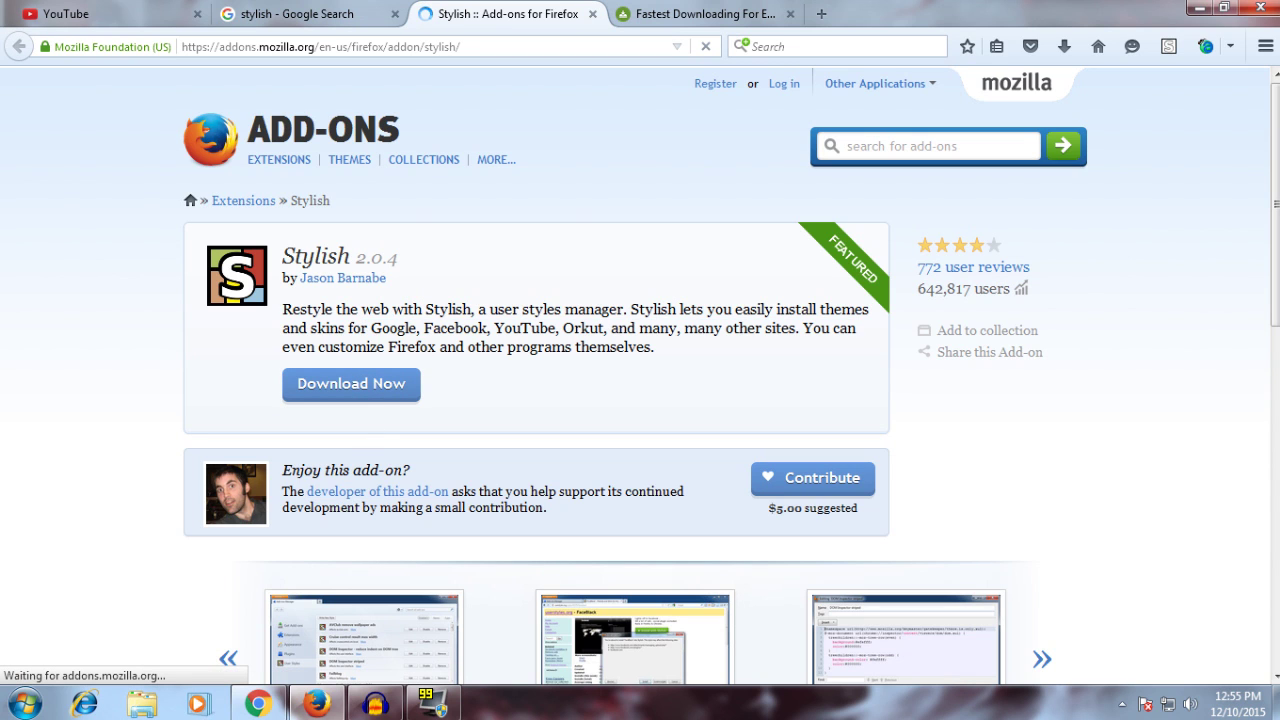
left_click(385, 399)
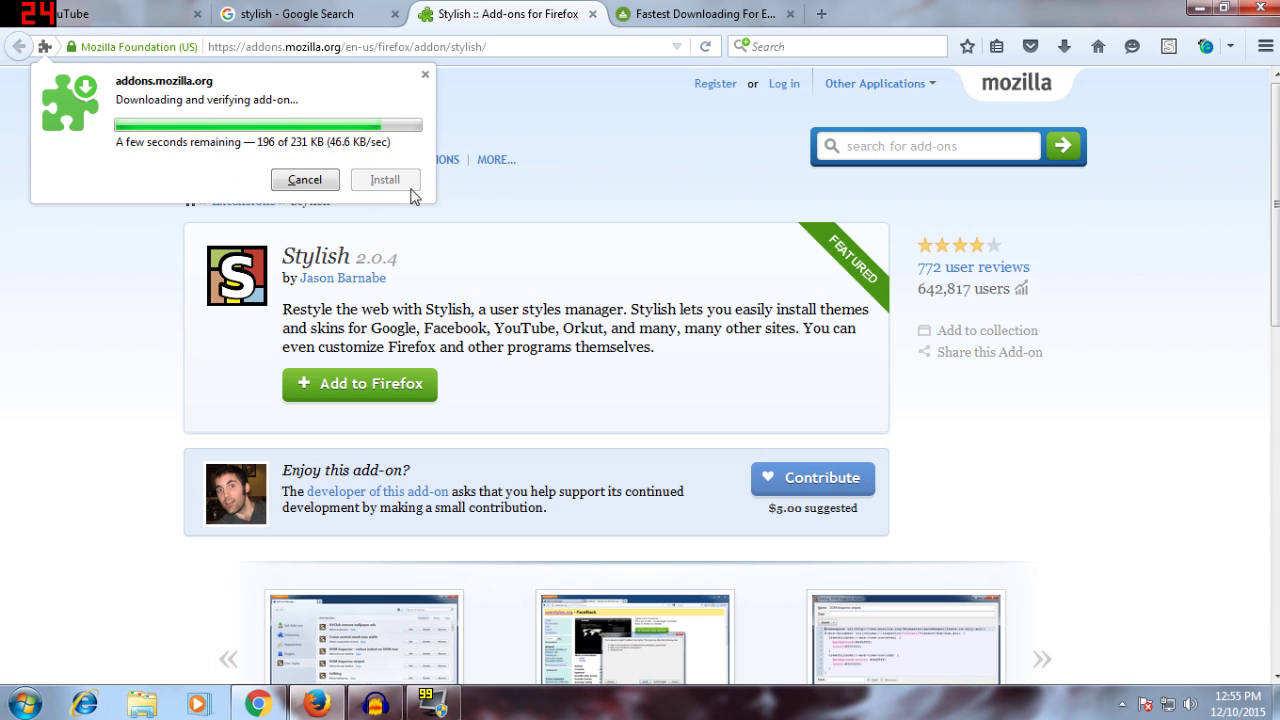
left_click(426, 75)
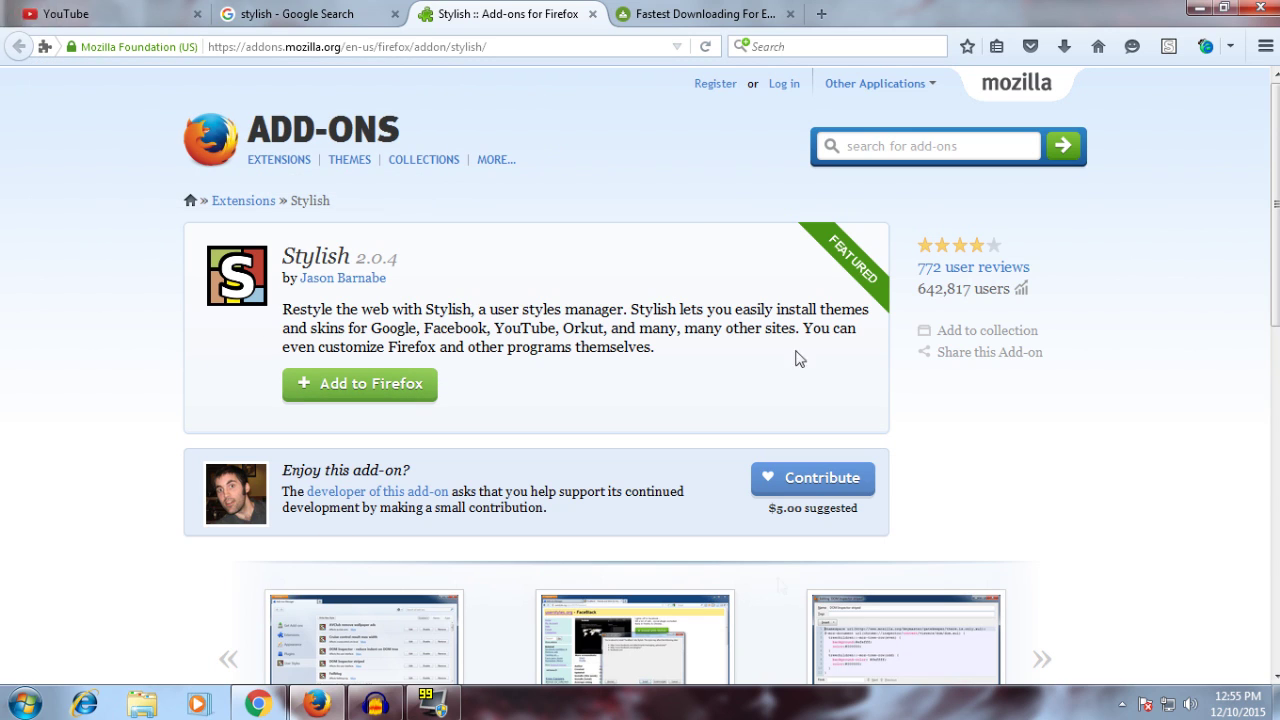
- Check the Stylish toolbar menu, then close the add-on page tab
left_click(1168, 46)
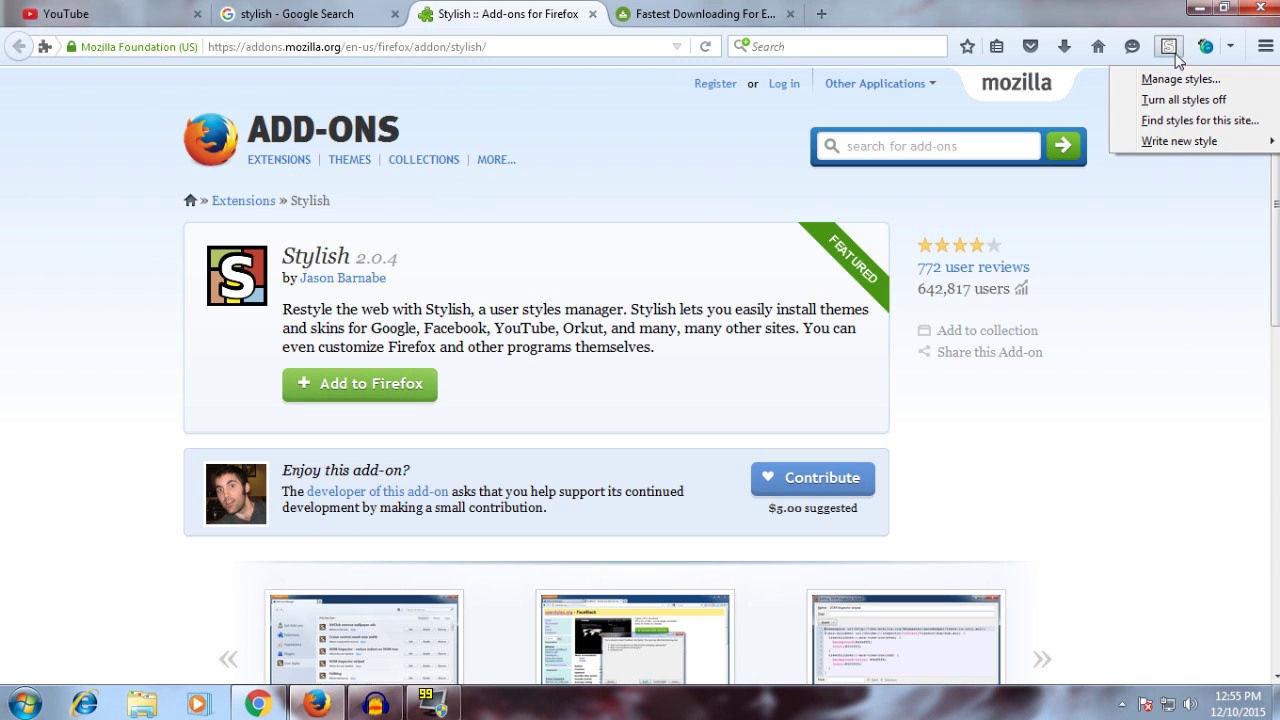
left_click(592, 14)
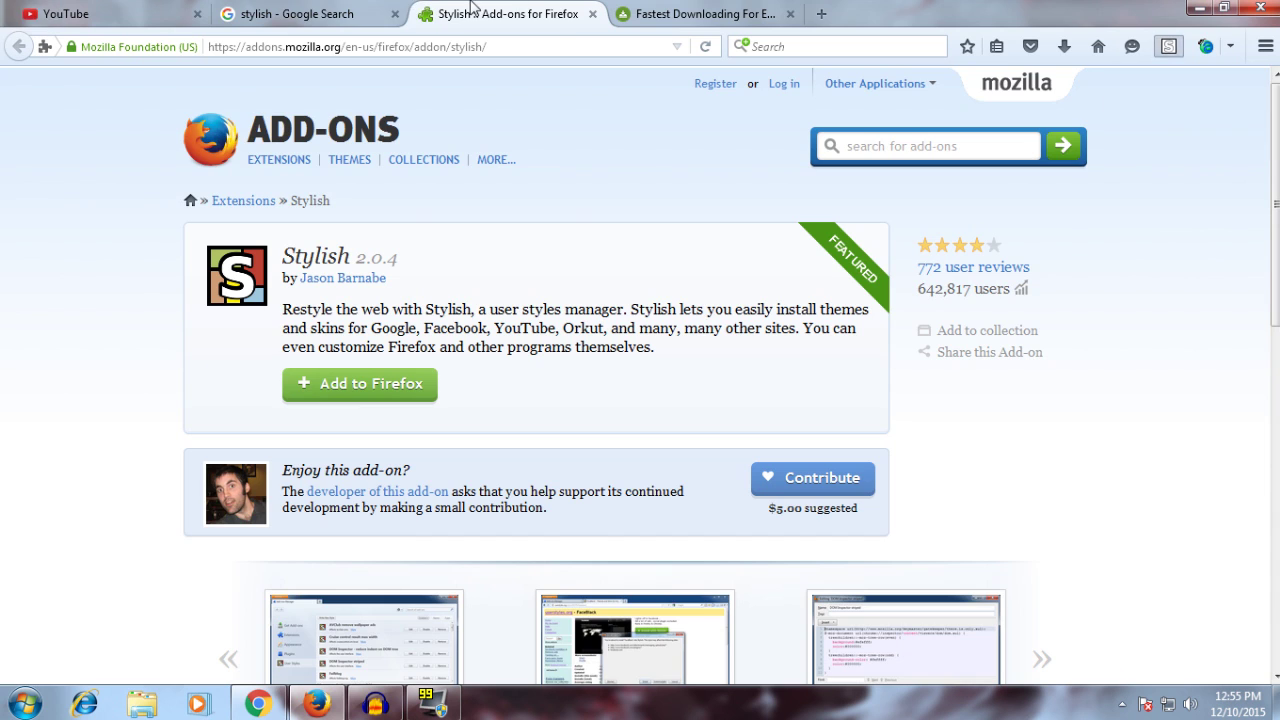
left_click(592, 14)
- Return to the Google homepage and use Stylish's Find styles for this site
scroll(43, 71, "down", 2)
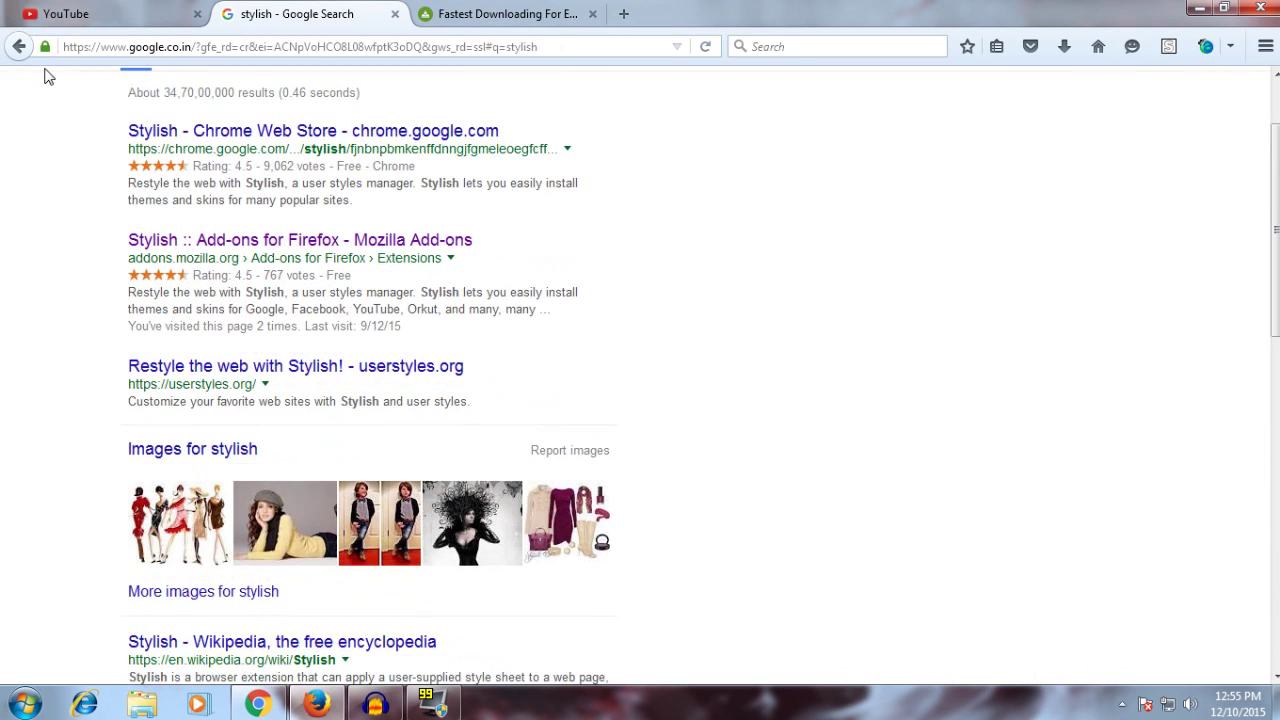
scroll(123, 205, "up", 2)
left_click(57, 101)
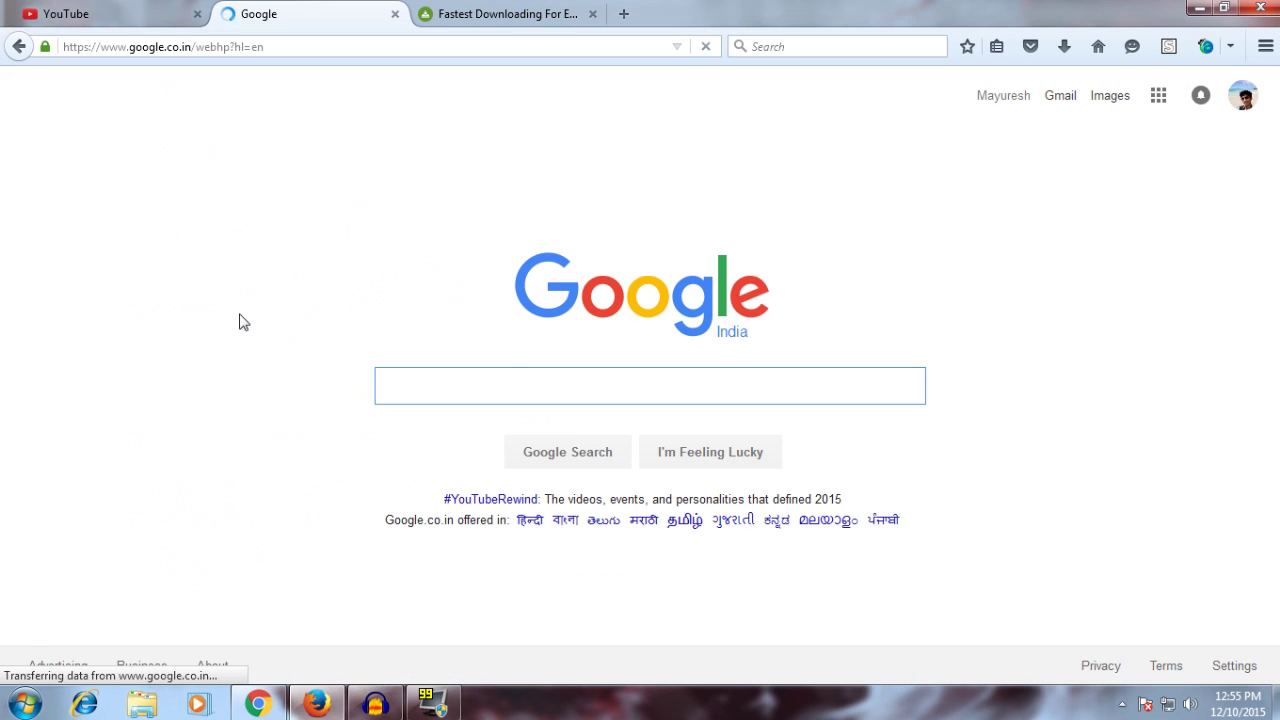
left_click(1168, 46)
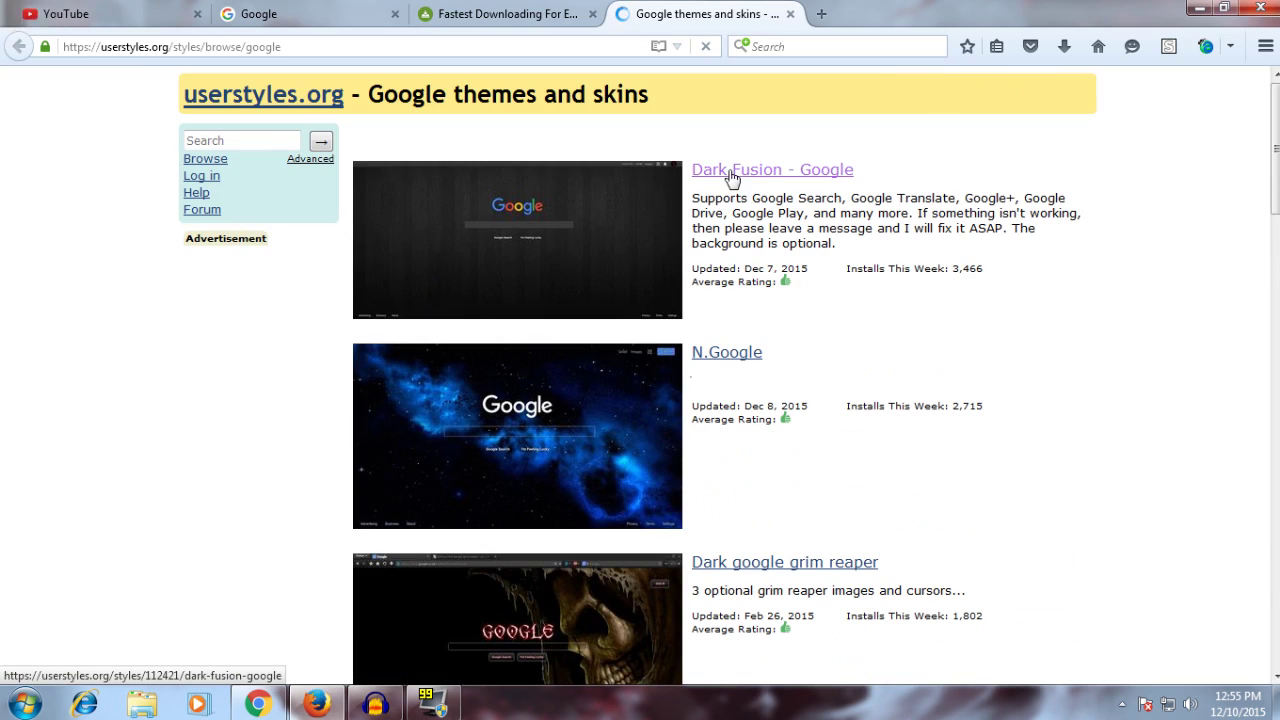
- Browse the userstyles.org Google styles list and open the BR - (Google) Dark Blue style
scroll(634, 398, "down", 15)
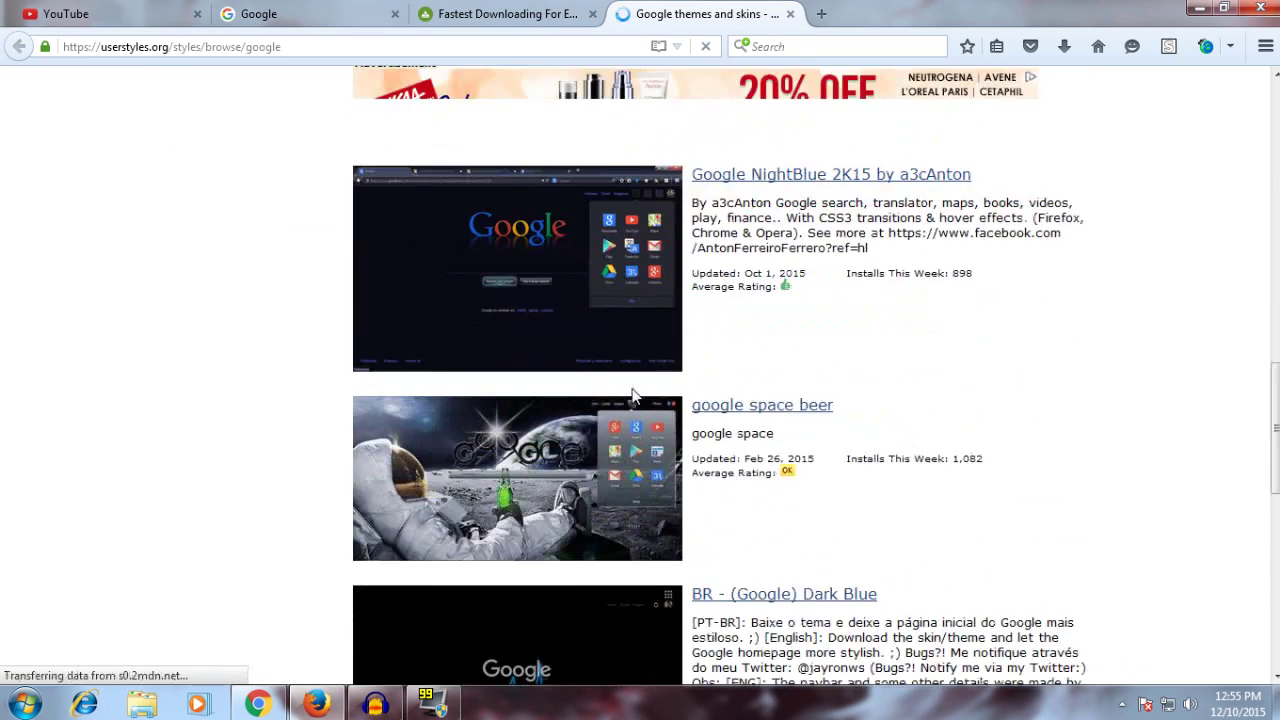
scroll(600, 400, "down", 4)
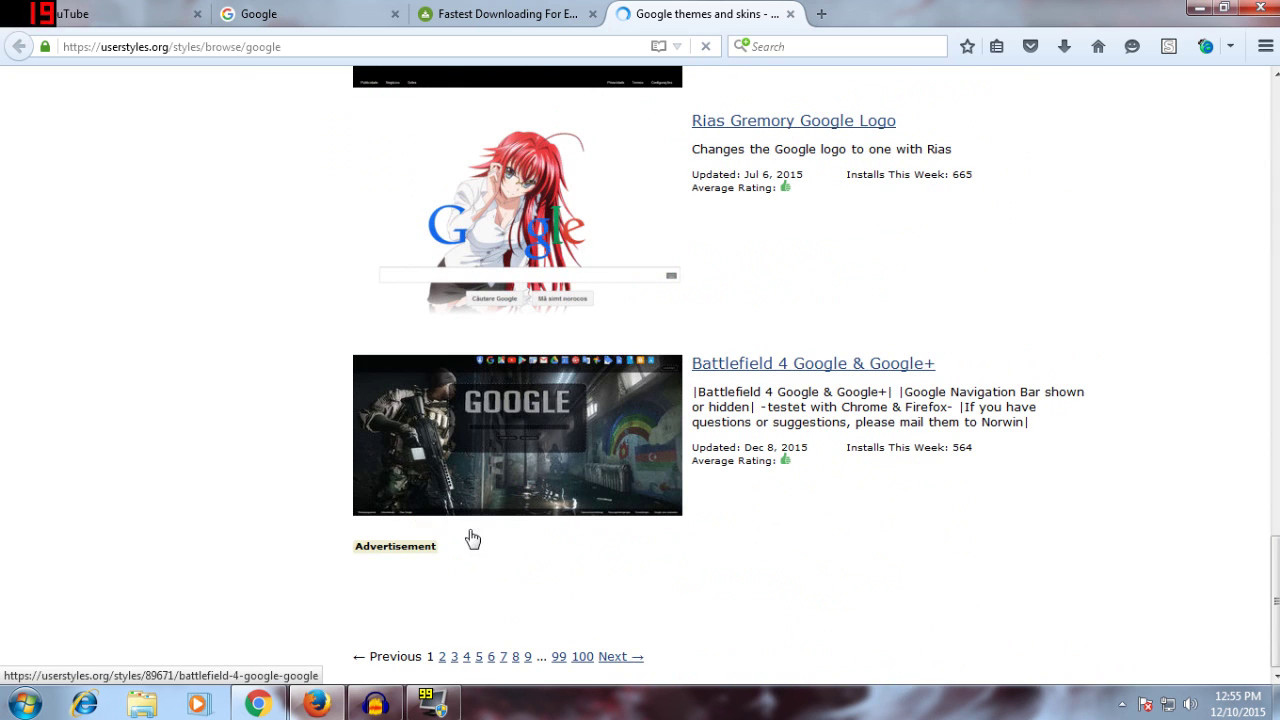
scroll(466, 538, "up", 2)
scroll(575, 490, "down", 2)
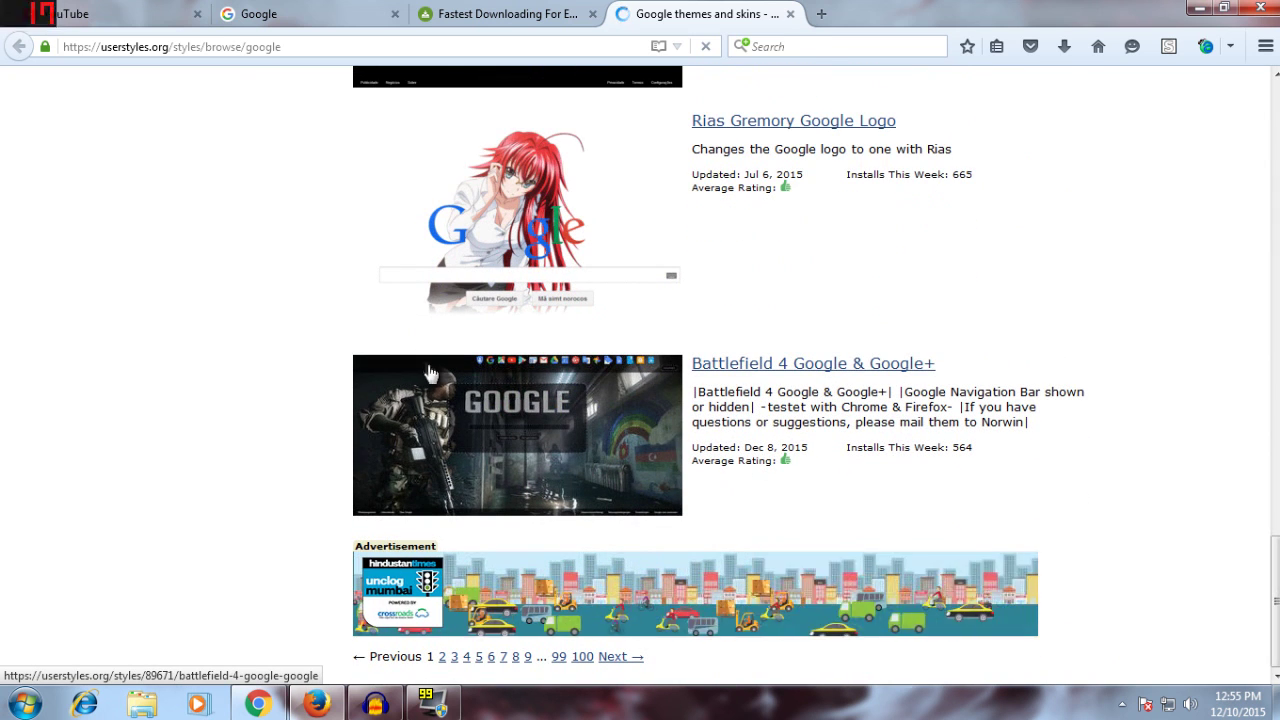
scroll(432, 400, "up", 4)
scroll(432, 400, "up", 6)
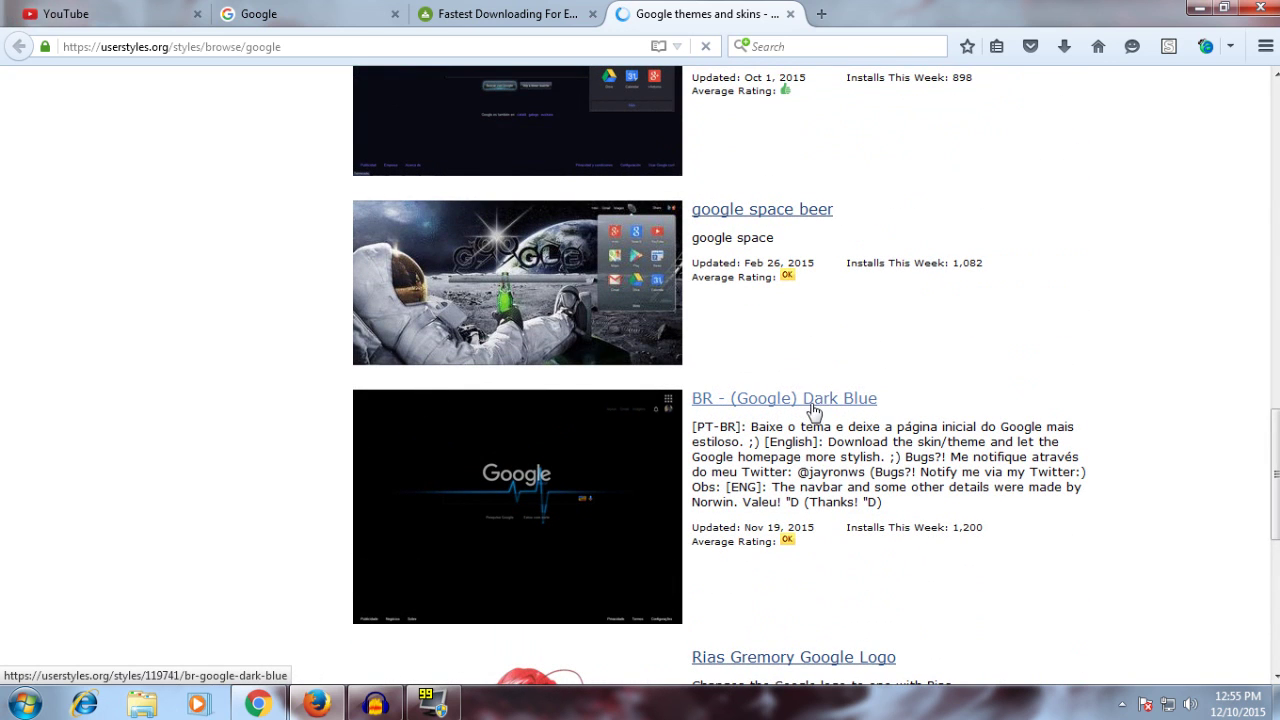
left_click(812, 412)
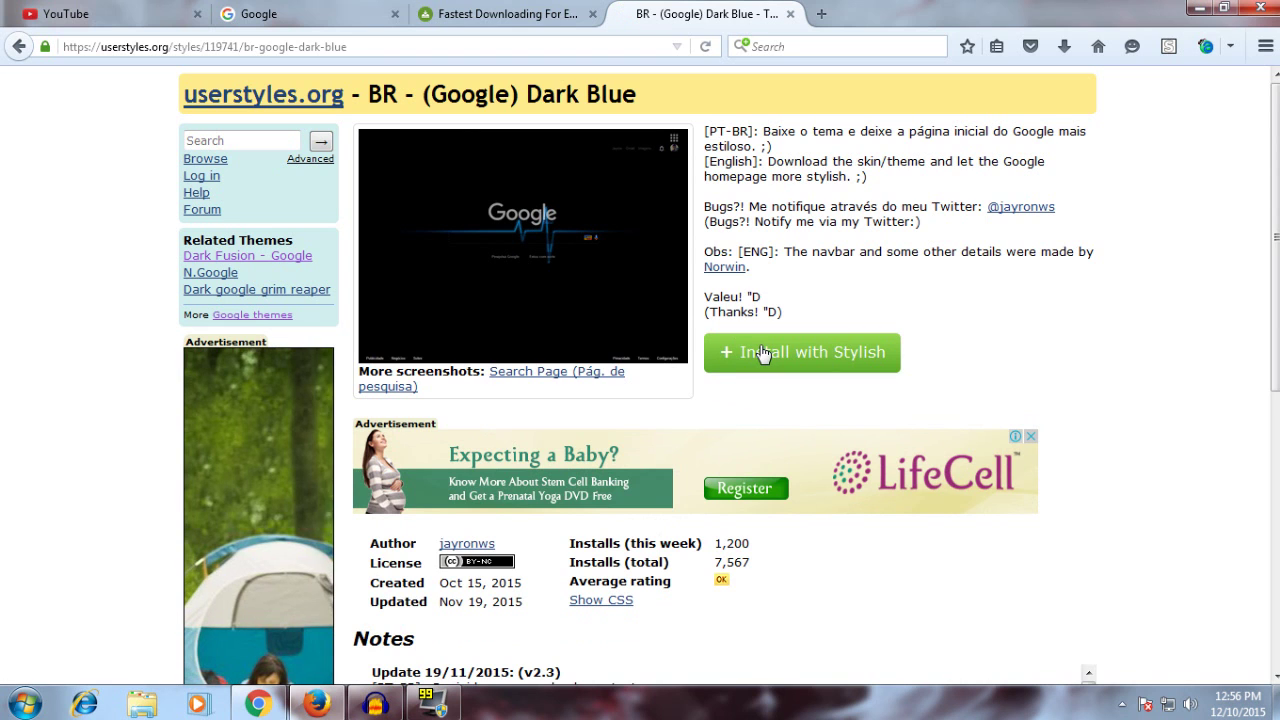
- Preview the BR - (Google) Dark Blue style on the Google tab
left_click(762, 353)
left_click(756, 543)
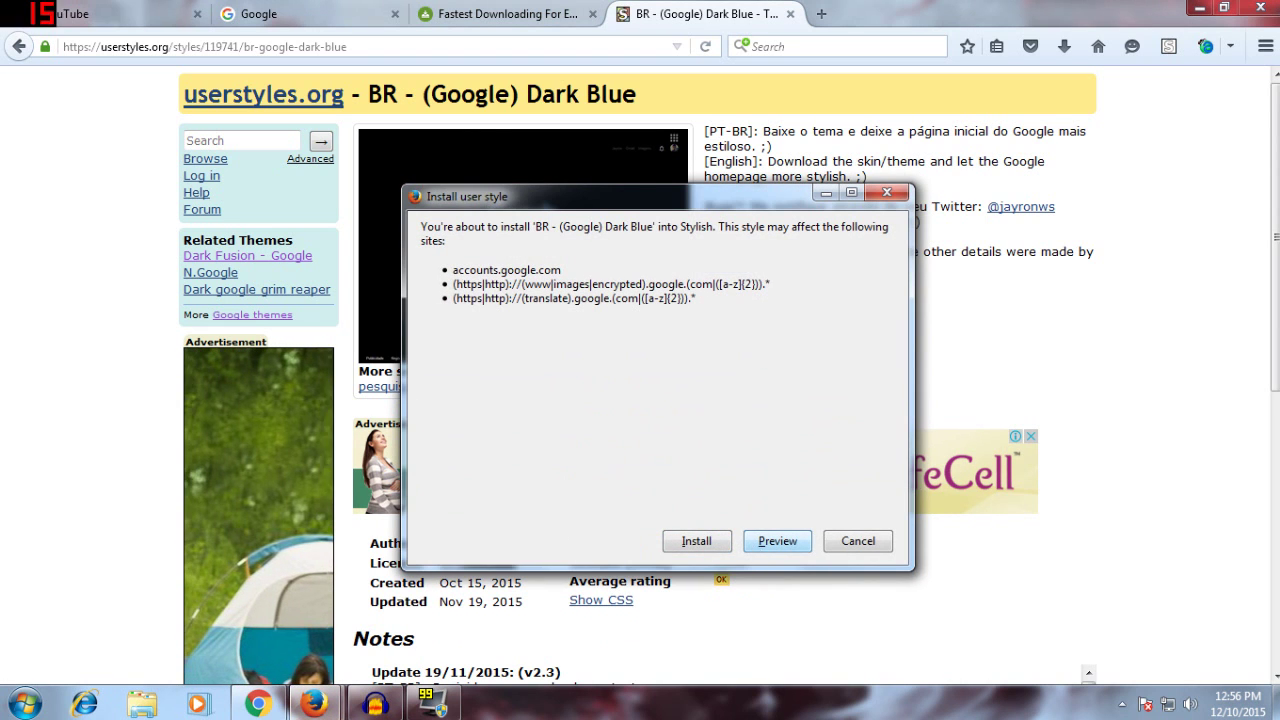
left_click(331, 10)
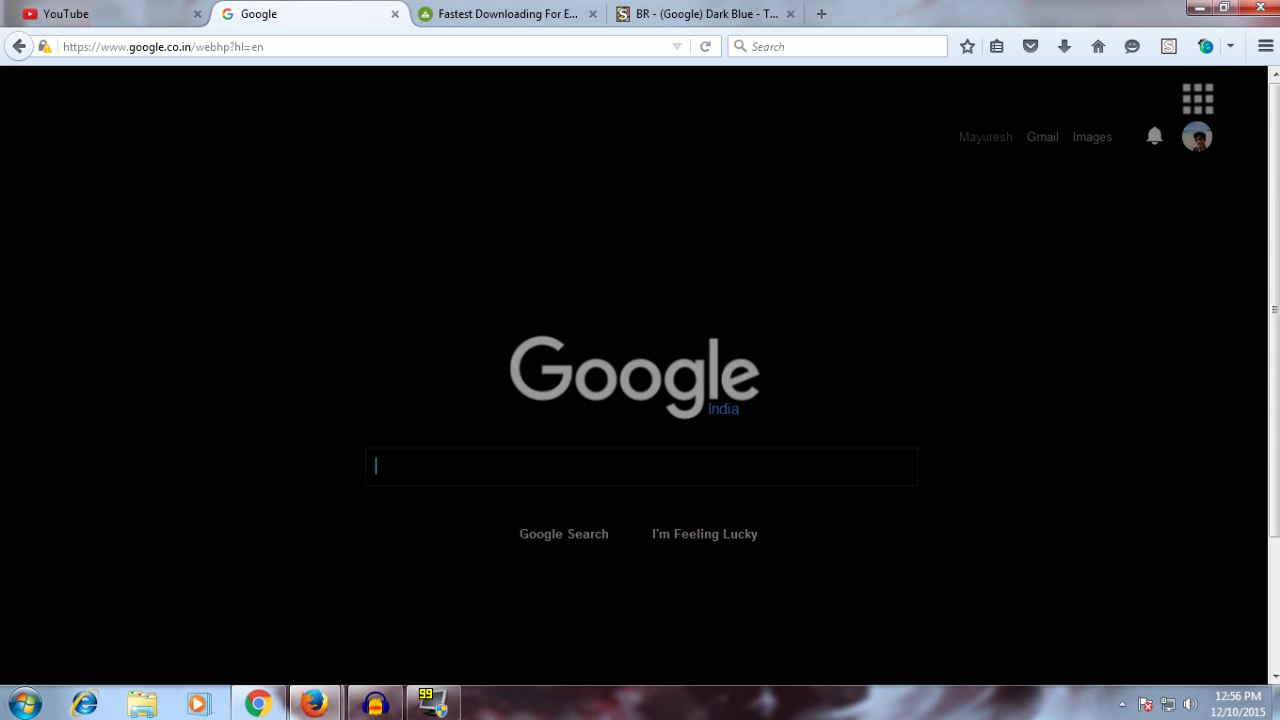
left_click(744, 8)
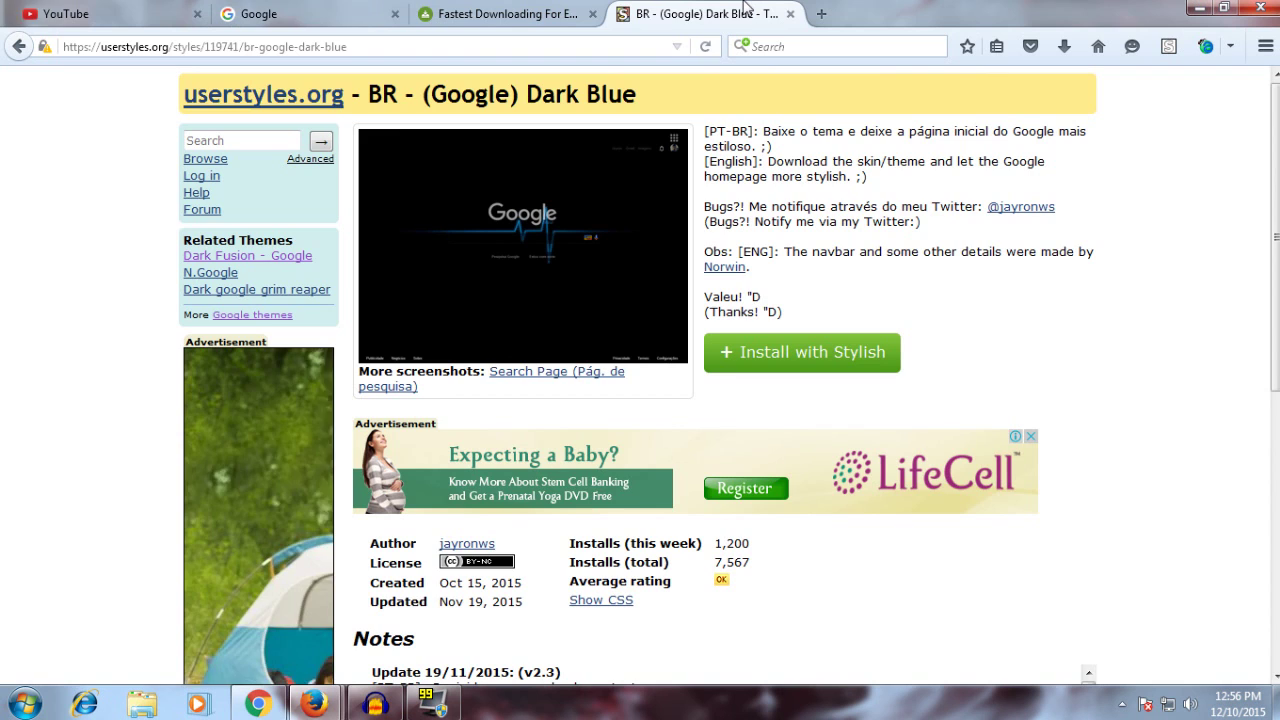
left_click(250, 10)
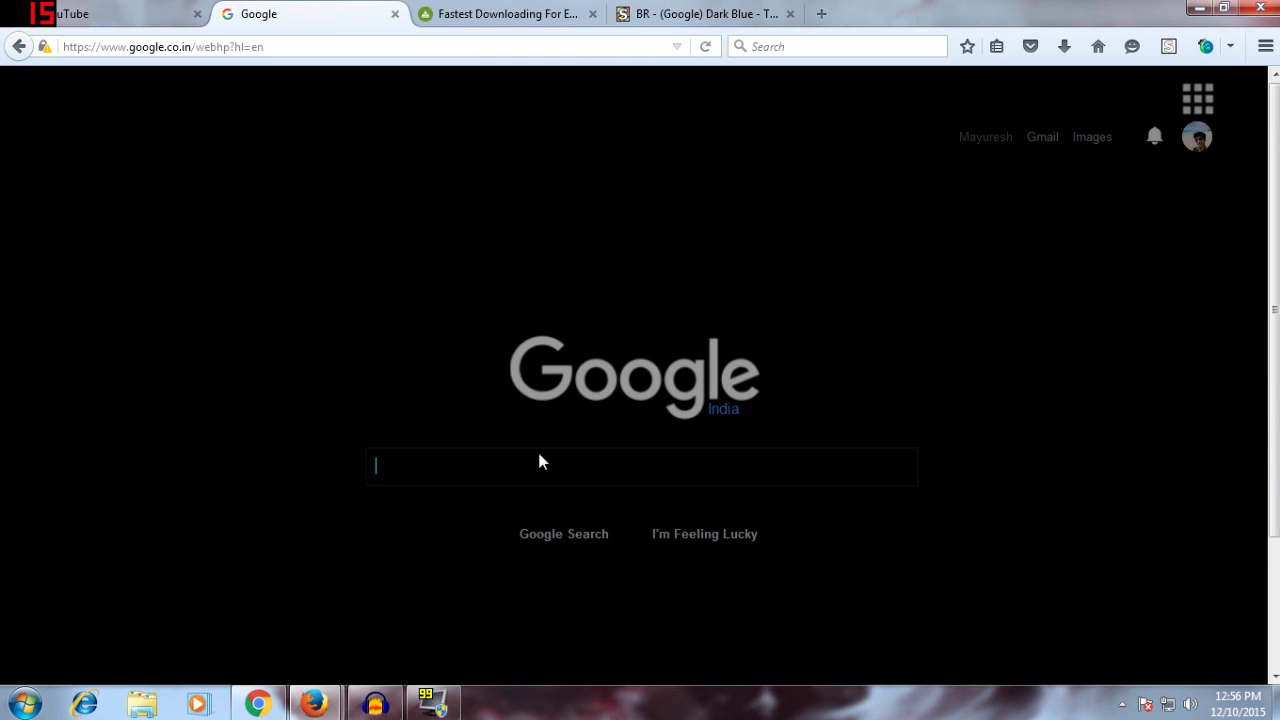
left_click(690, 14)
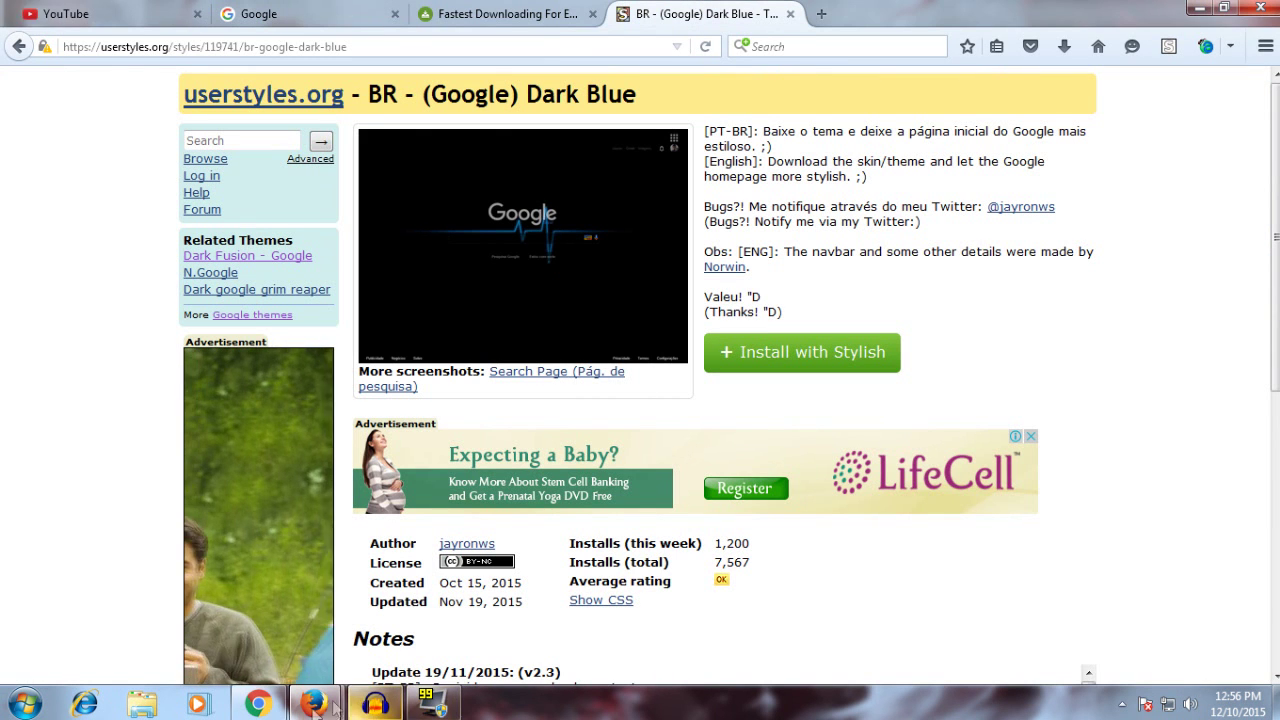
- Confirm installing the Dark Blue style and close the userstyles tab
mouse_move(314, 704)
left_click(396, 642)
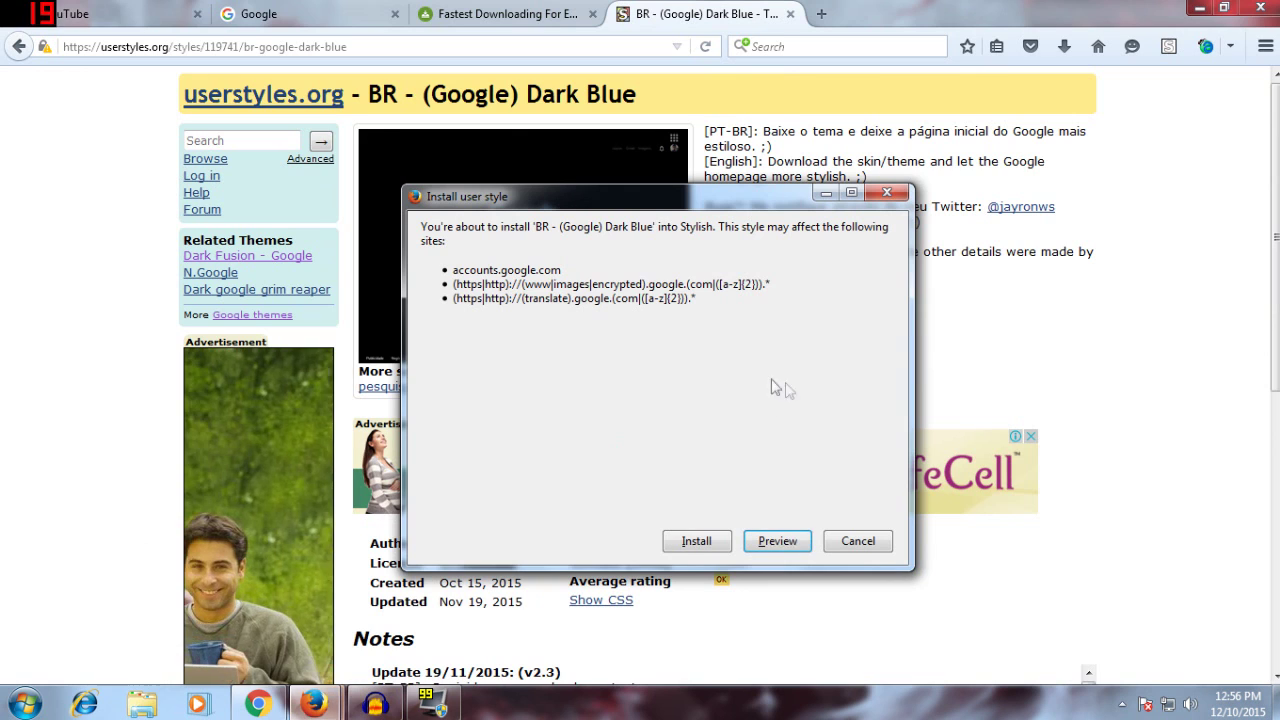
left_click(706, 546)
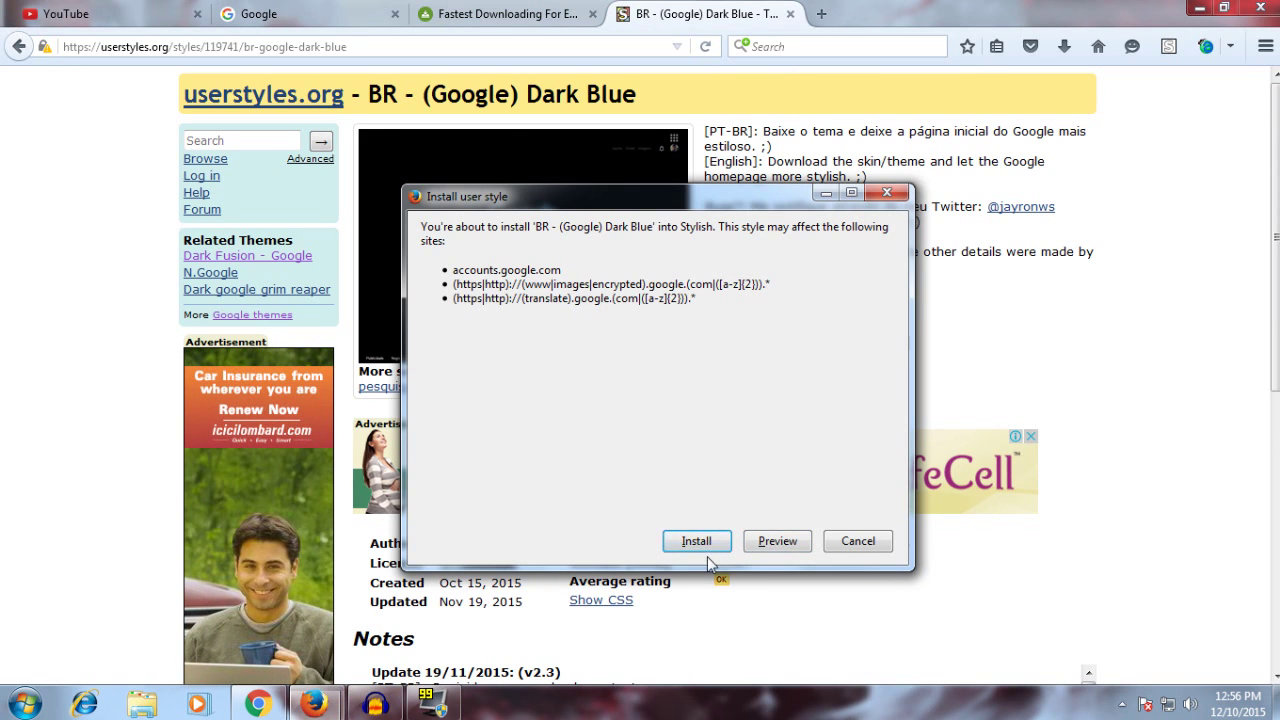
middle_click(726, 8)
- On the Google tab, toggle the BR Dark Blue style off and back on
left_click(351, 10)
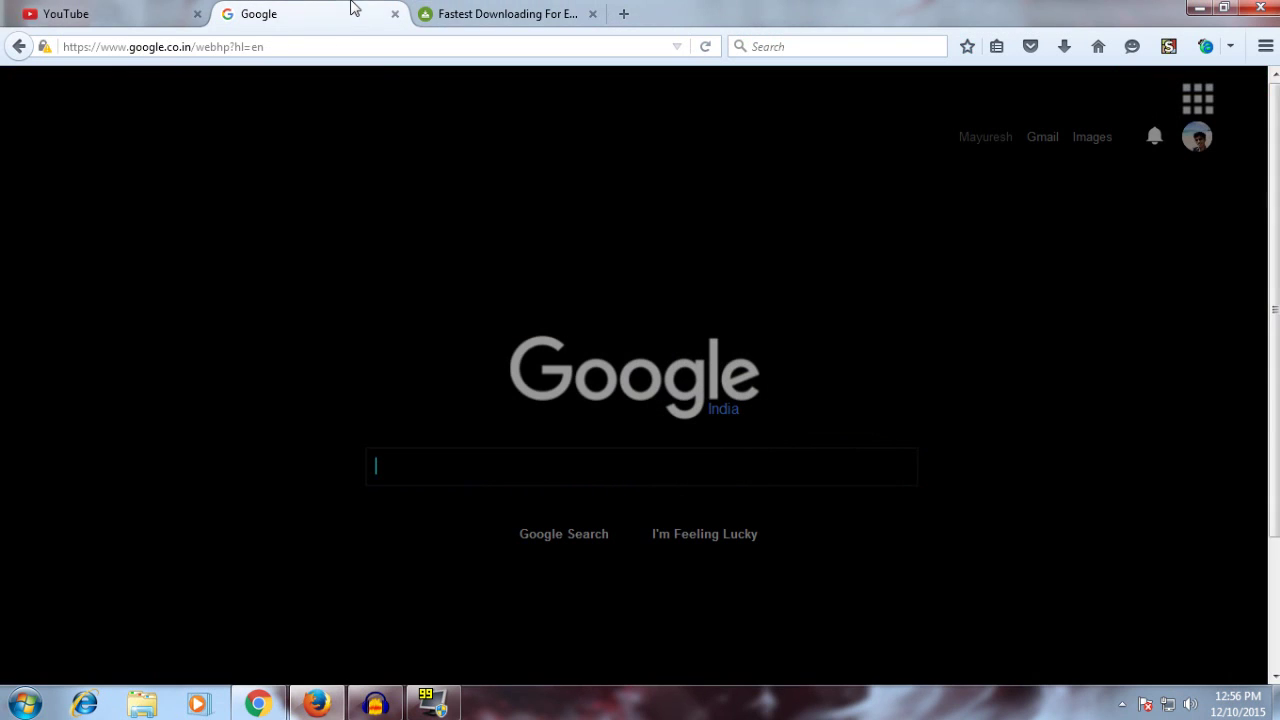
left_click(1160, 47)
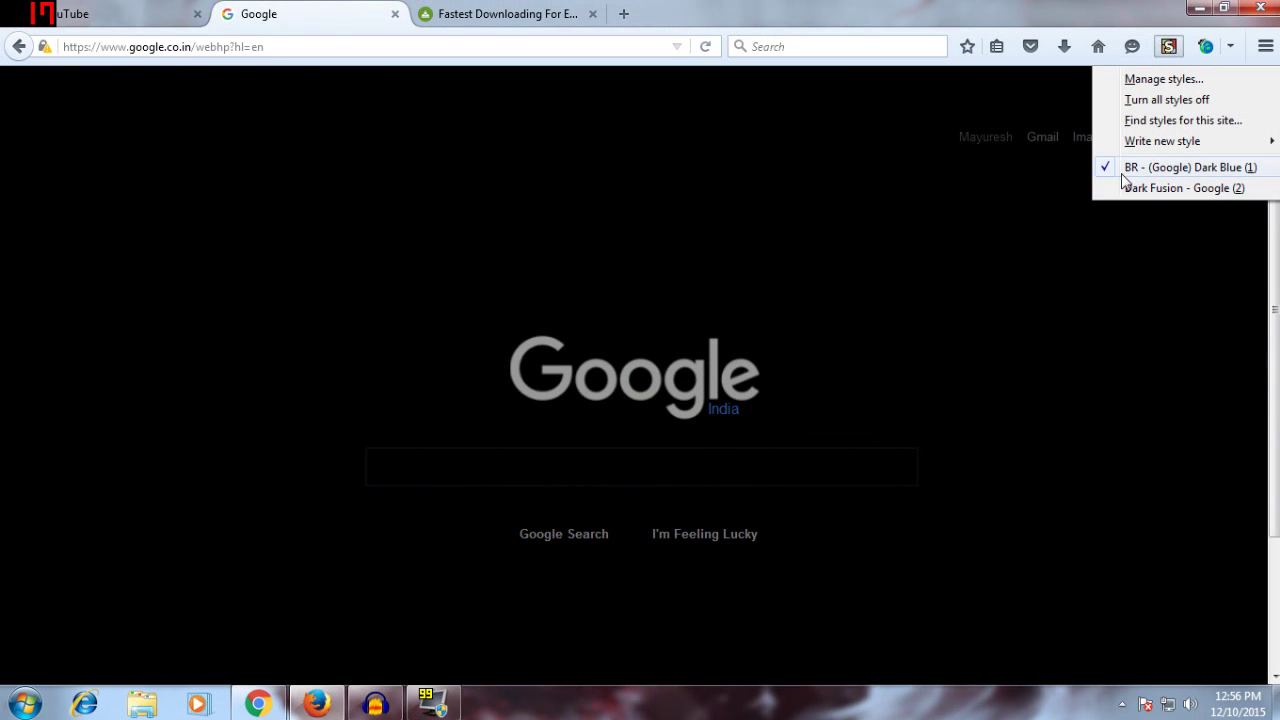
left_click(1125, 169)
left_click(1167, 50)
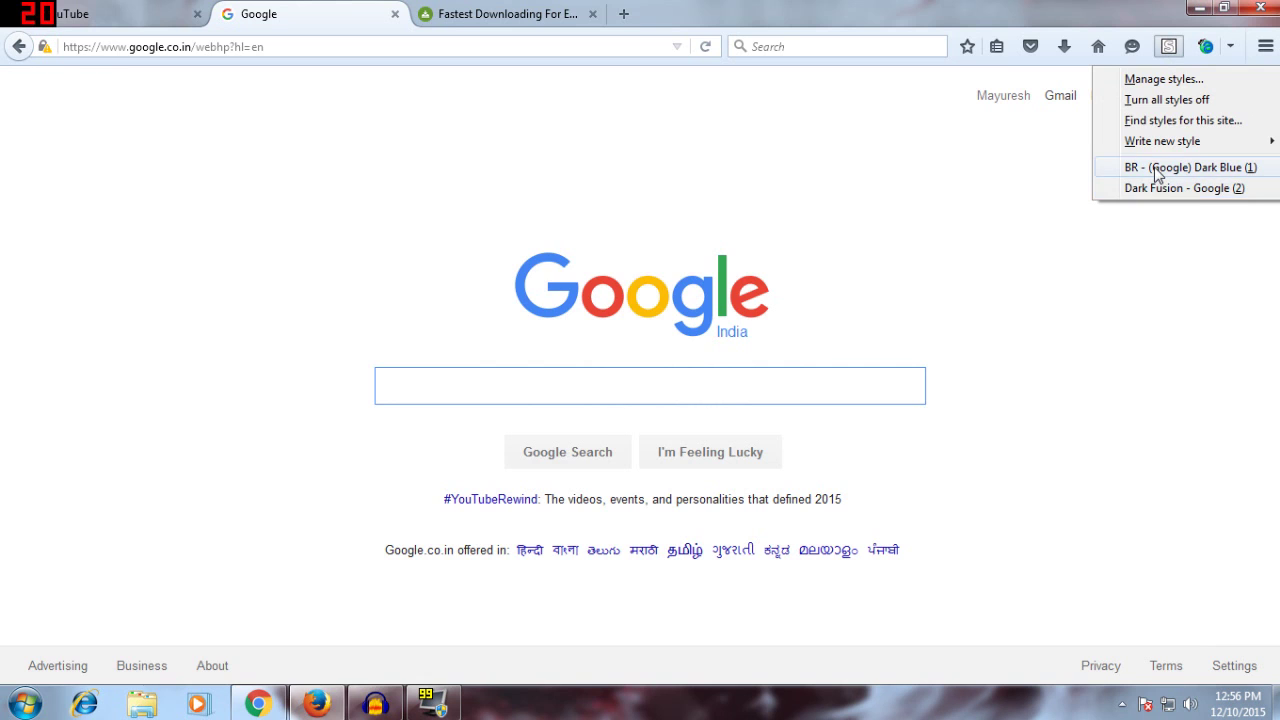
left_click(1154, 167)
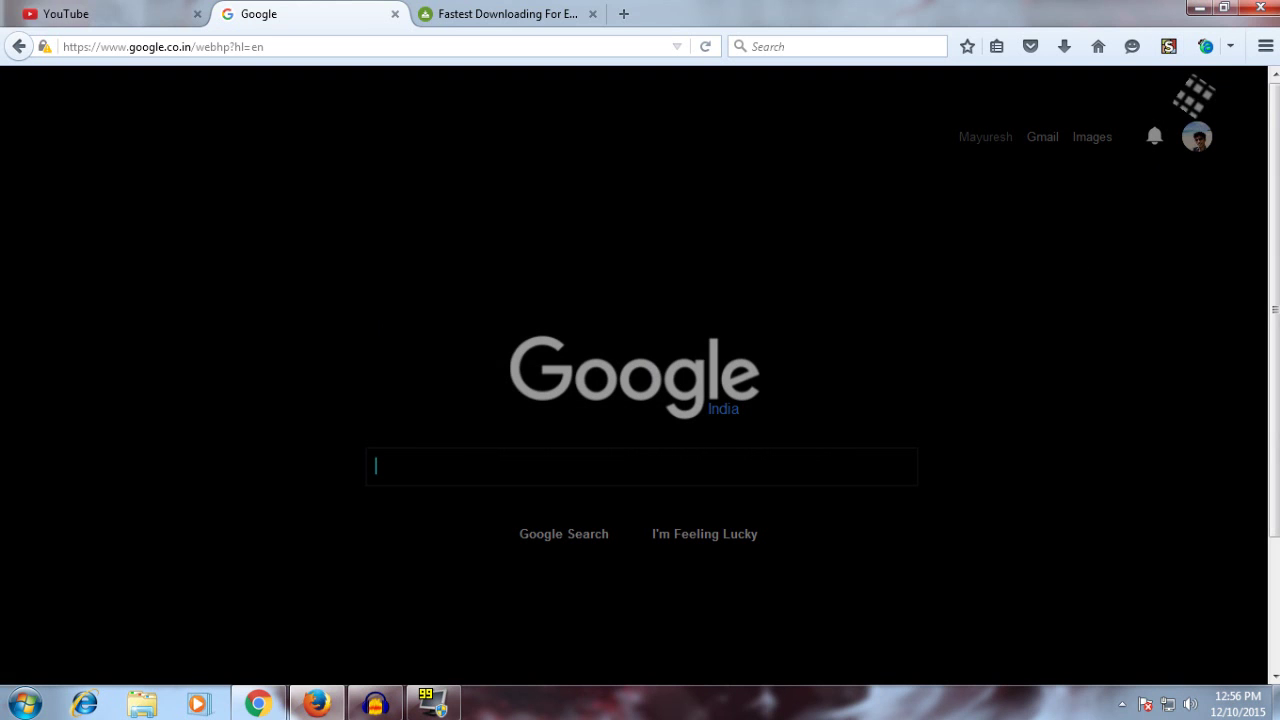
- Open and close the Google apps panel, then toggle Dark Blue off and on again
left_click(1200, 97)
left_click(1200, 97)
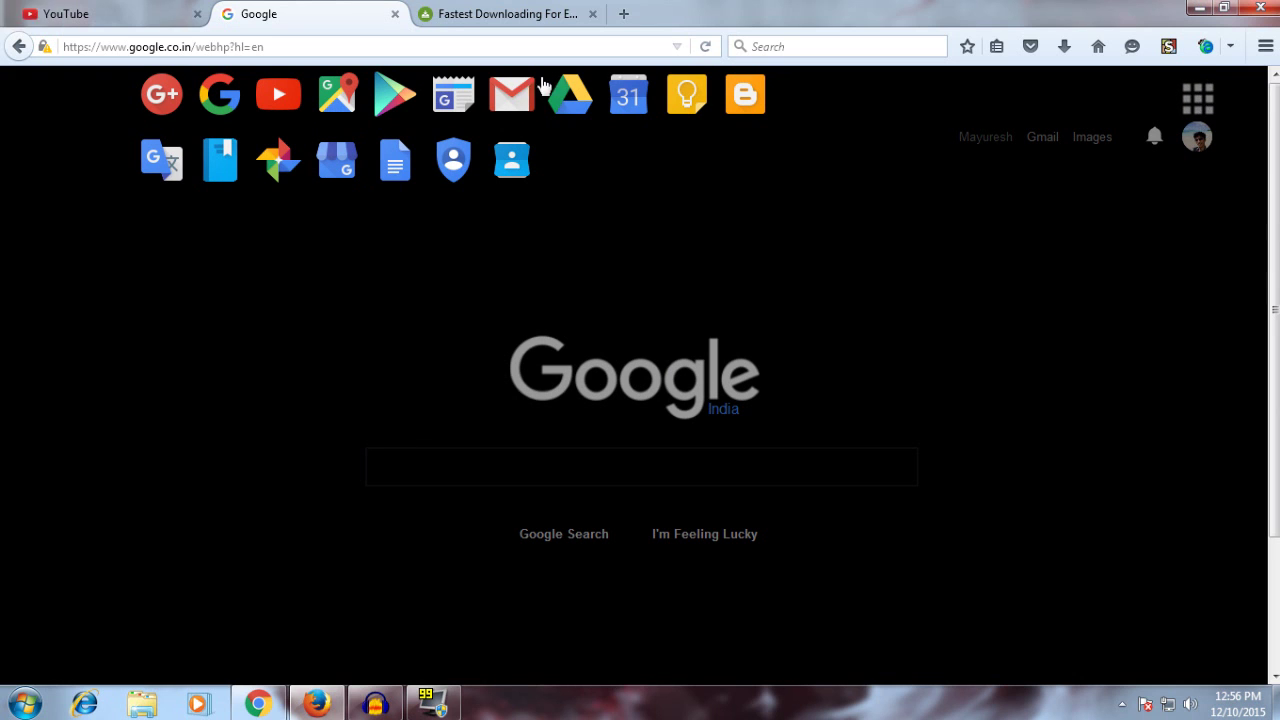
left_click(1173, 94)
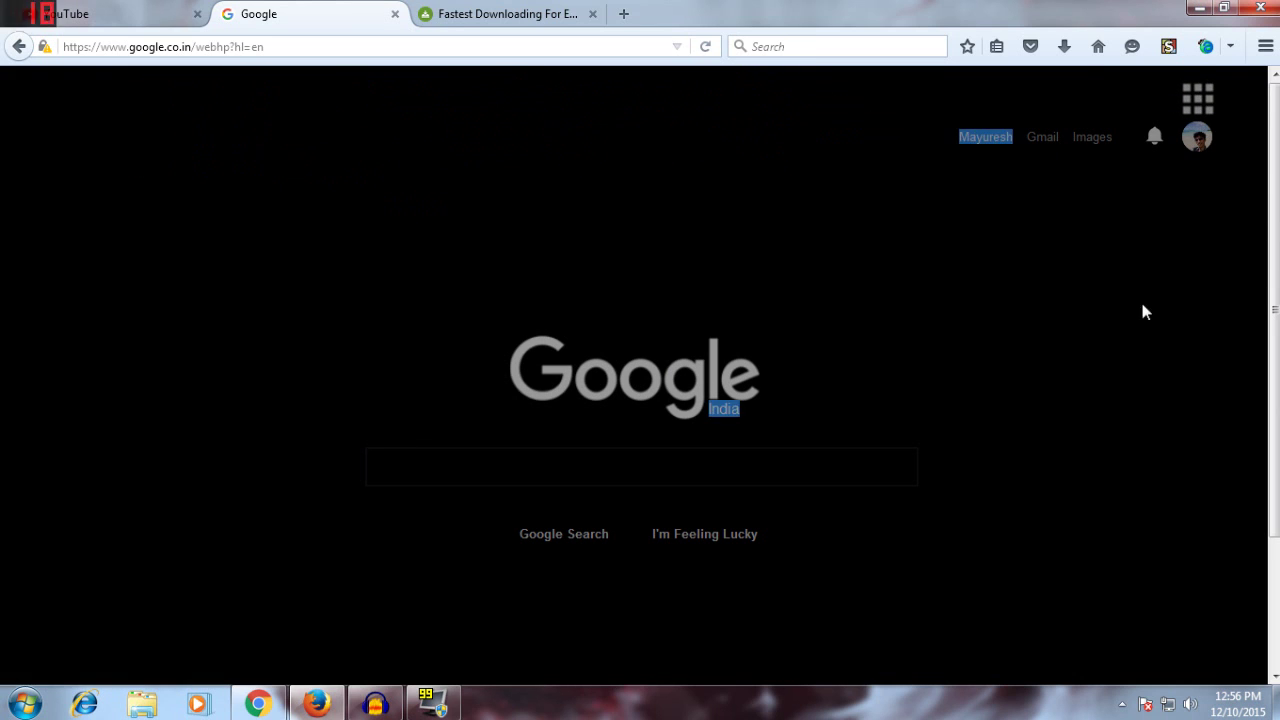
left_click(1170, 48)
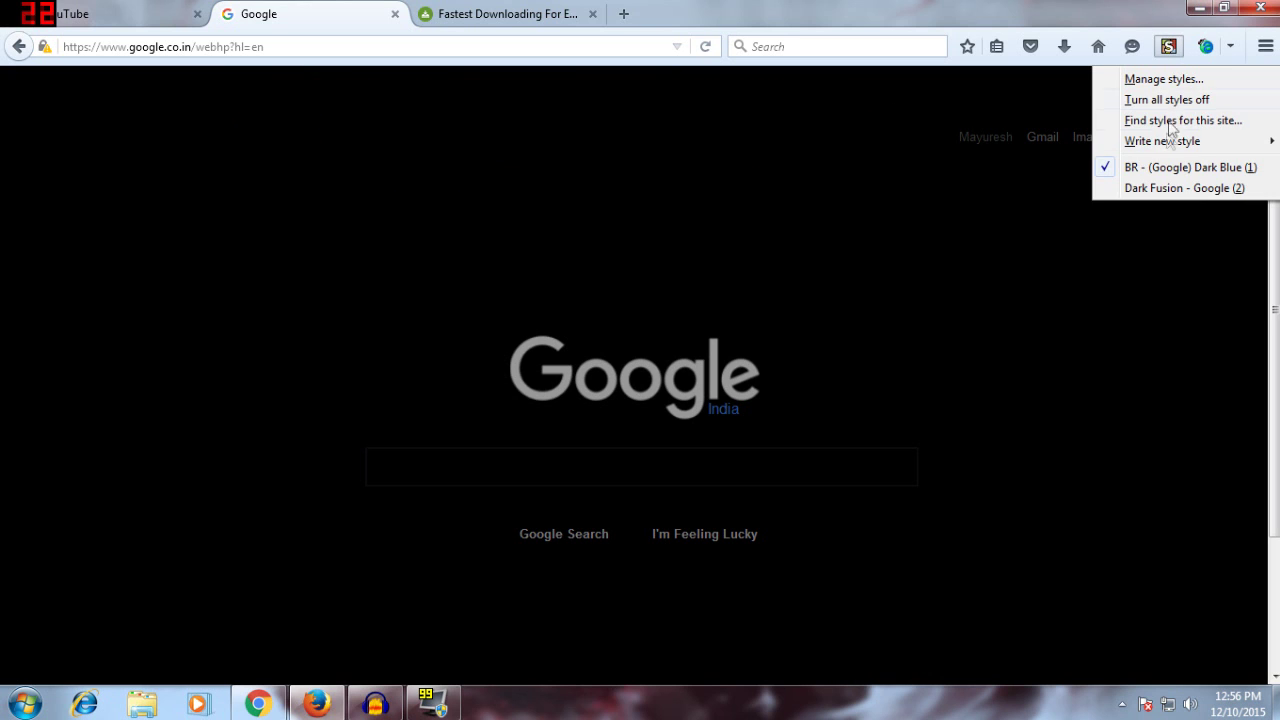
left_click(1168, 167)
left_click(1170, 48)
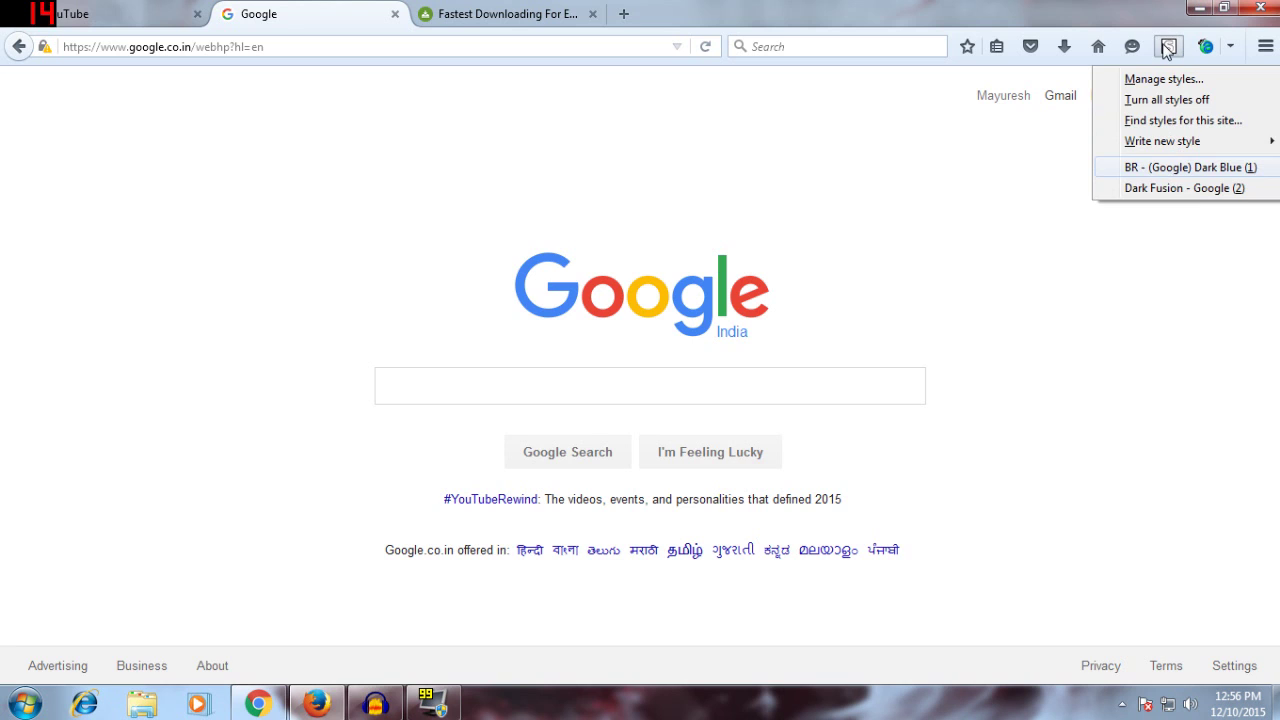
left_click(1168, 167)
- Enable the Dark Fusion - Google style and disable Dark Blue
left_click(1168, 48)
left_click(1170, 192)
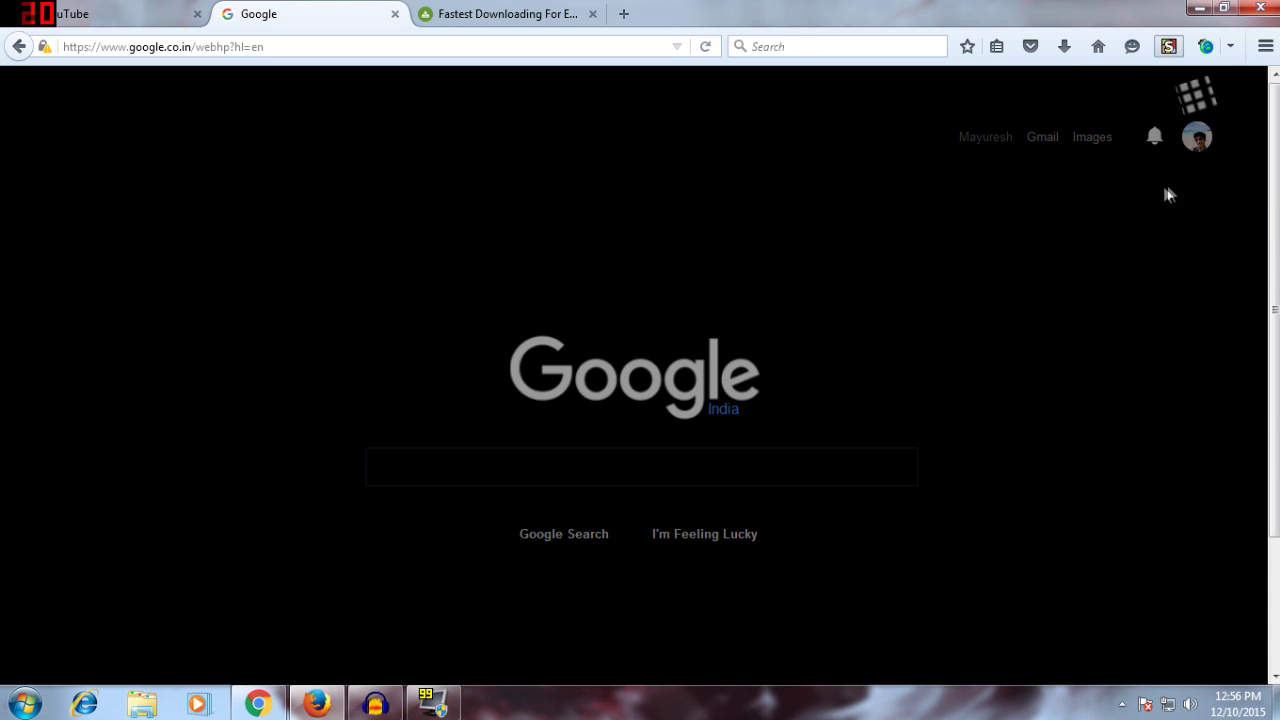
left_click(1169, 46)
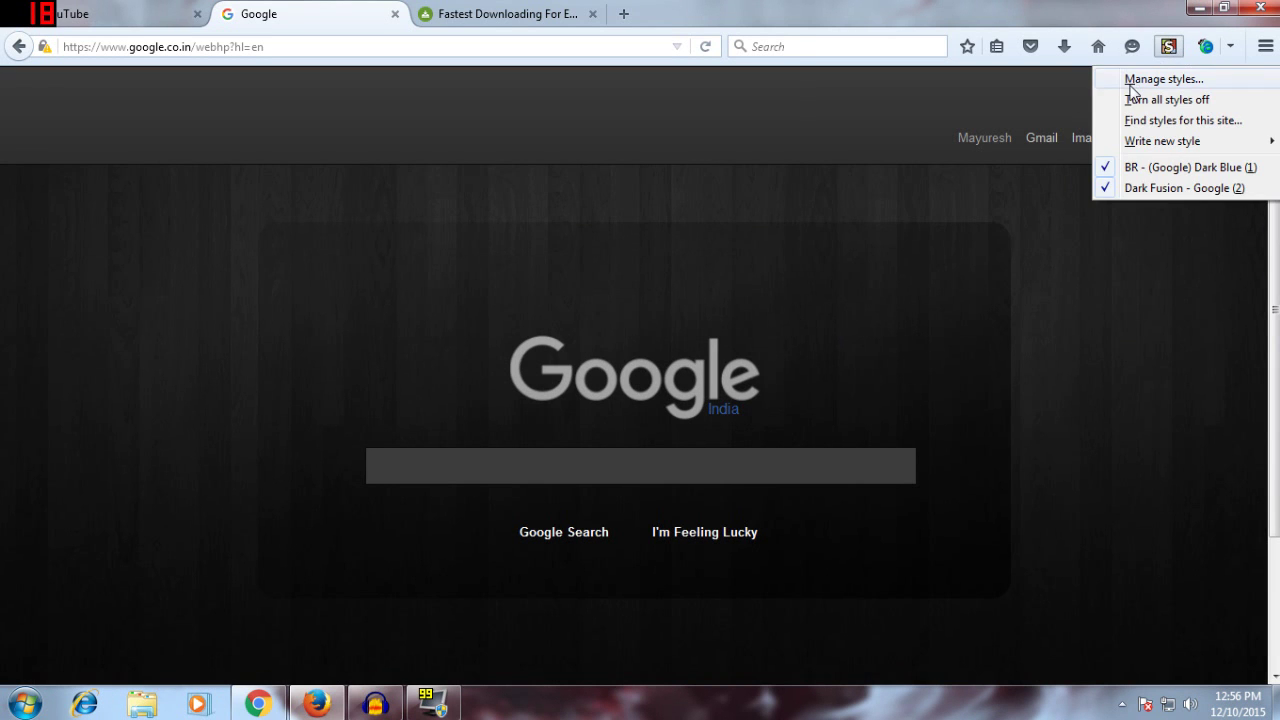
left_click(929, 300)
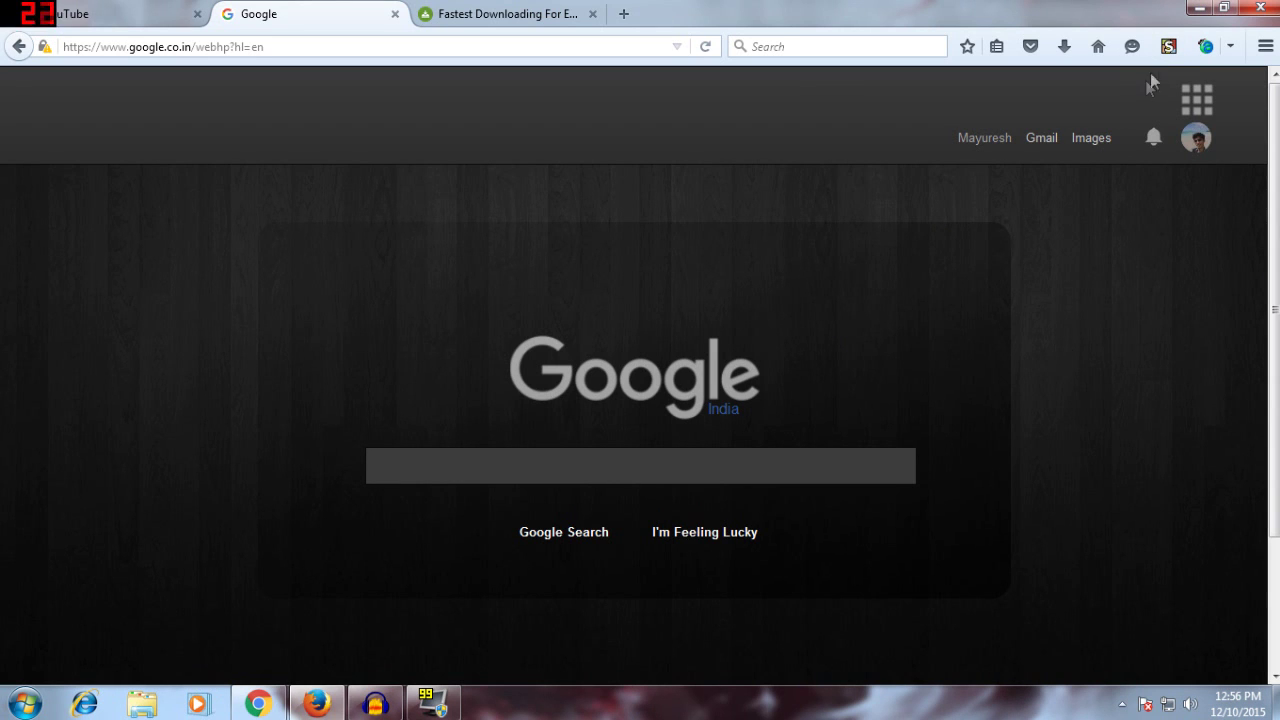
left_click(1168, 46)
left_click(1150, 188)
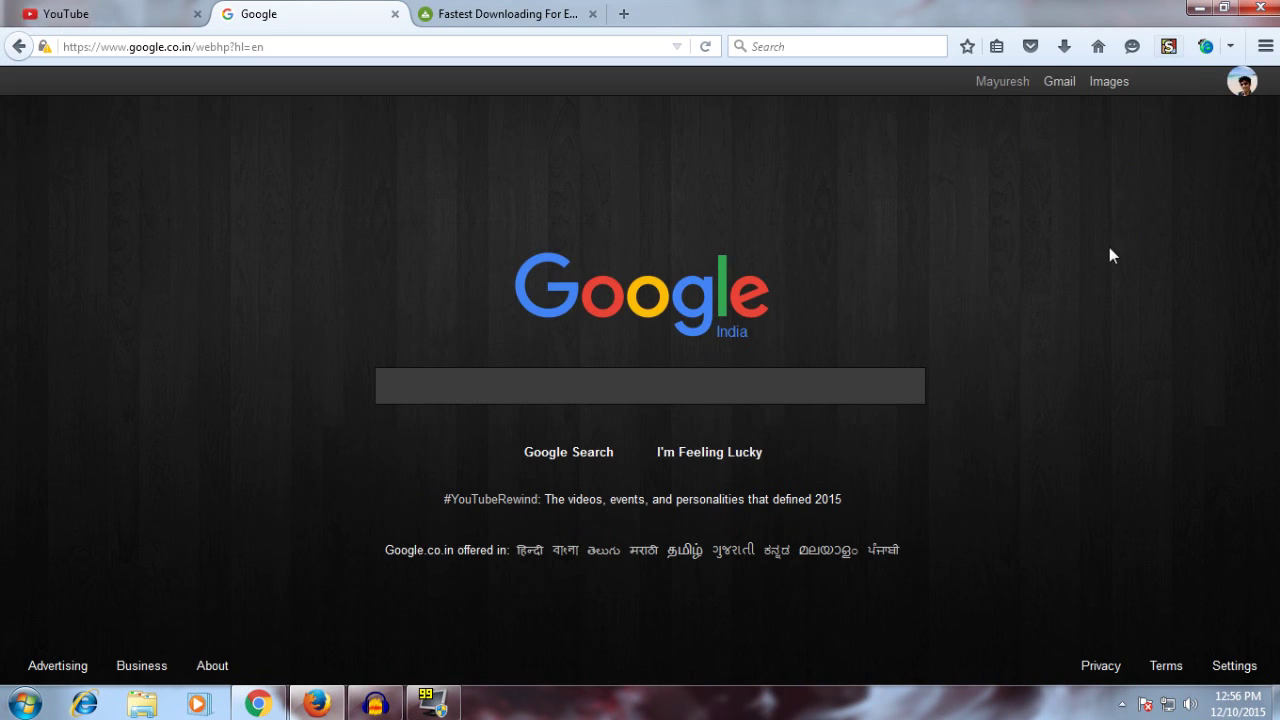
- Close the Google tab, leaving YouTube's home page showing
left_click(476, 378)
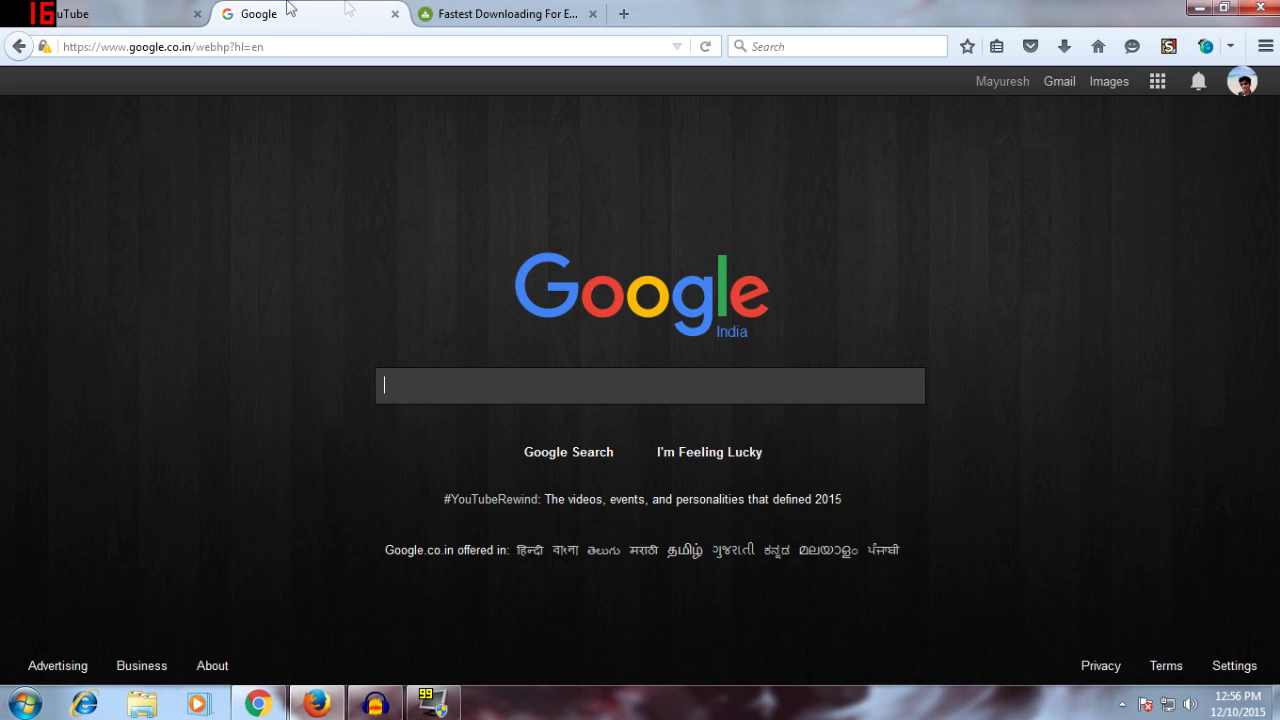
left_click(395, 14)
left_click(100, 14)
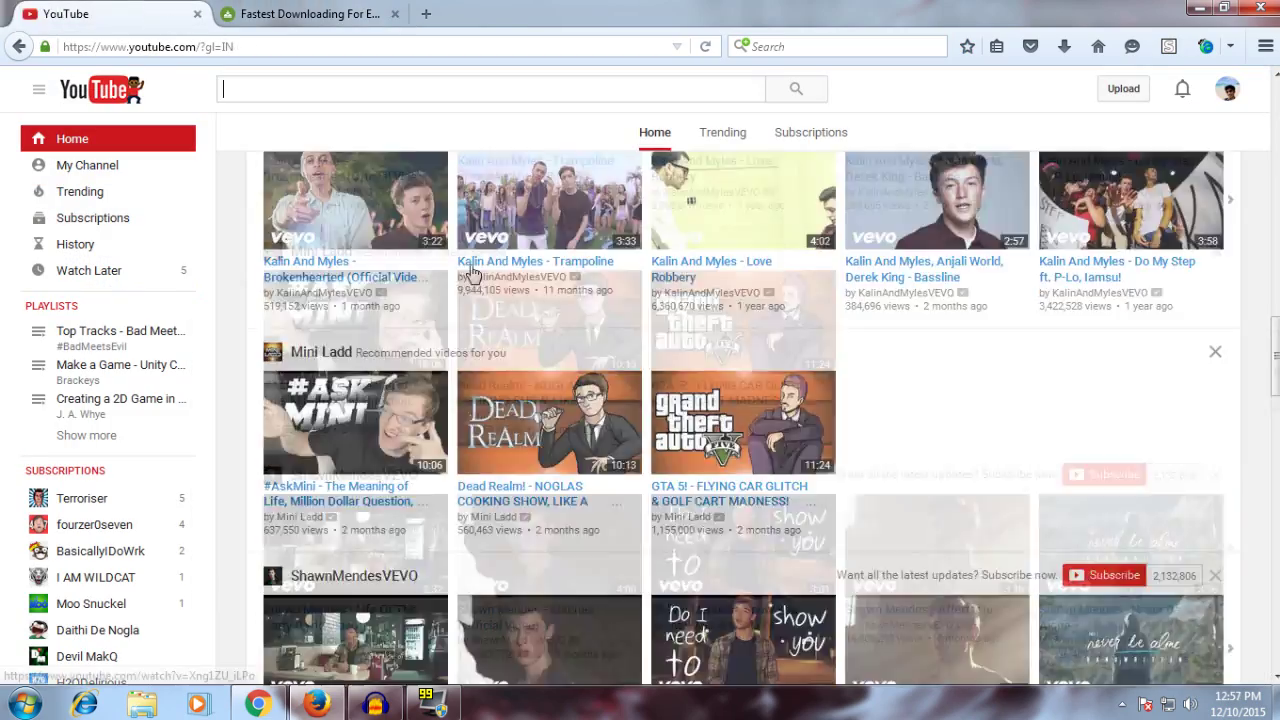
- Turn on the Black Youtube by Panos style for the YouTube home page
scroll(473, 272, "up", 8)
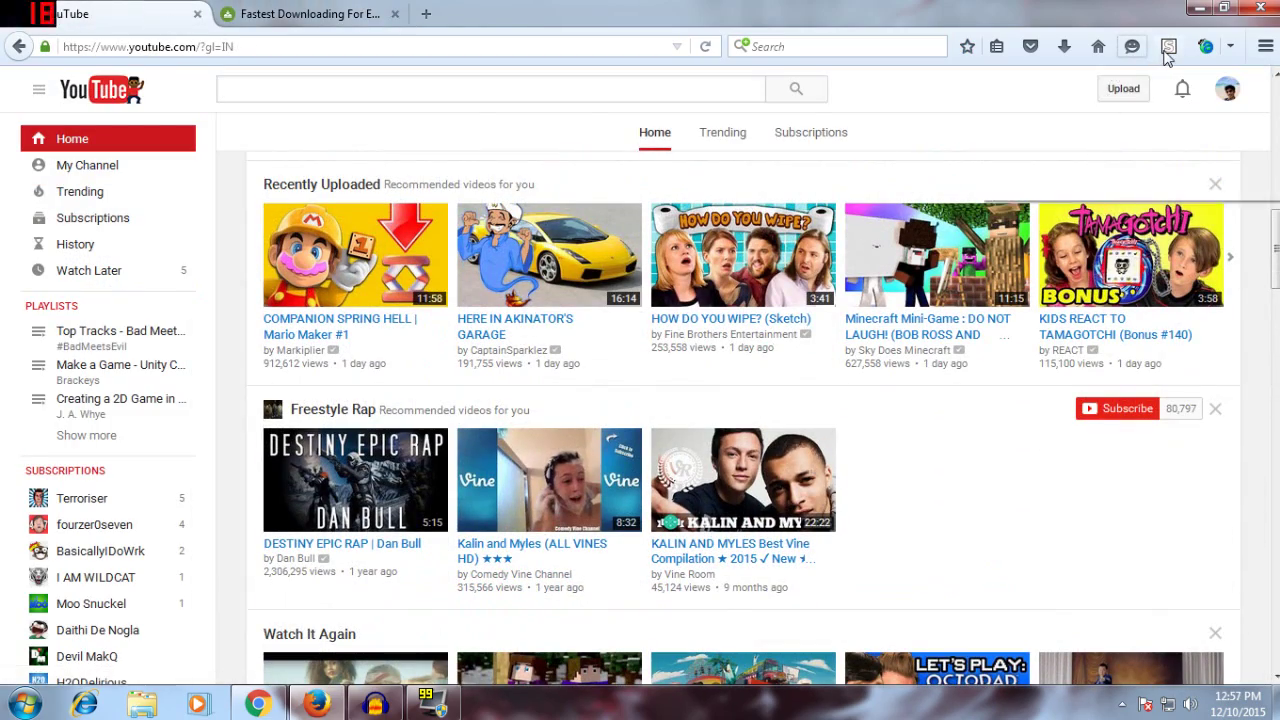
left_click(1168, 47)
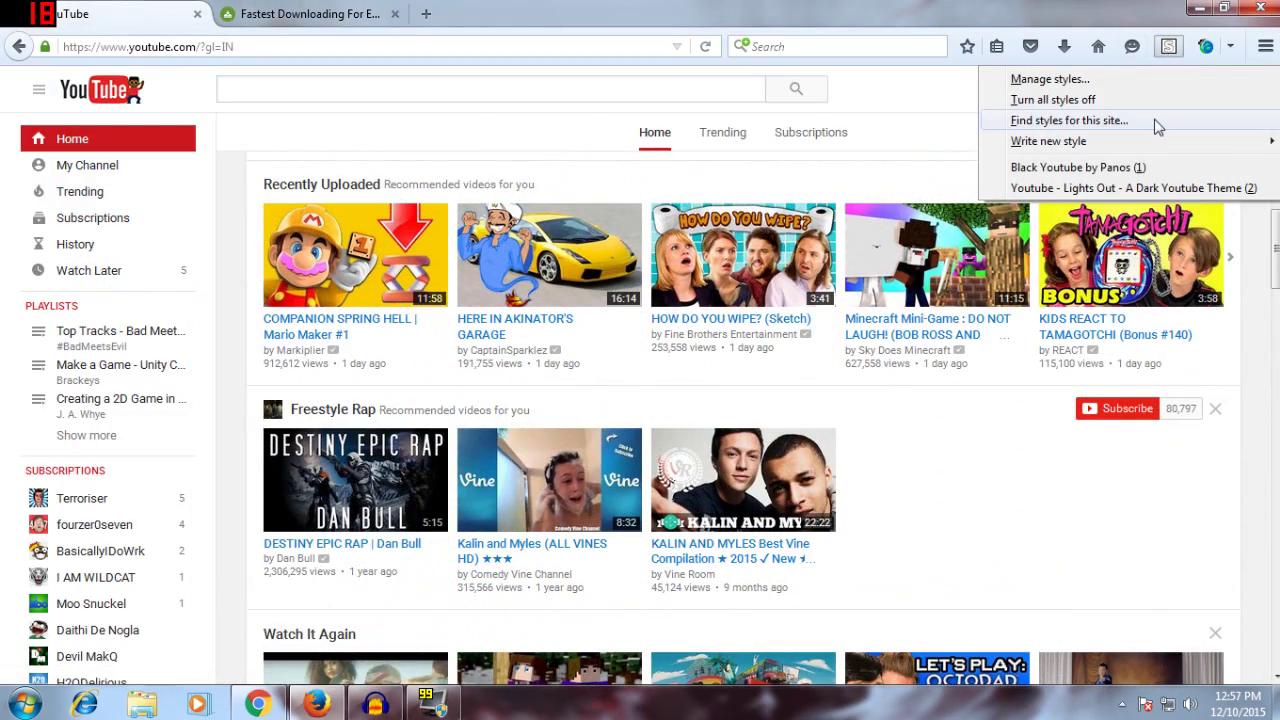
left_click(1092, 176)
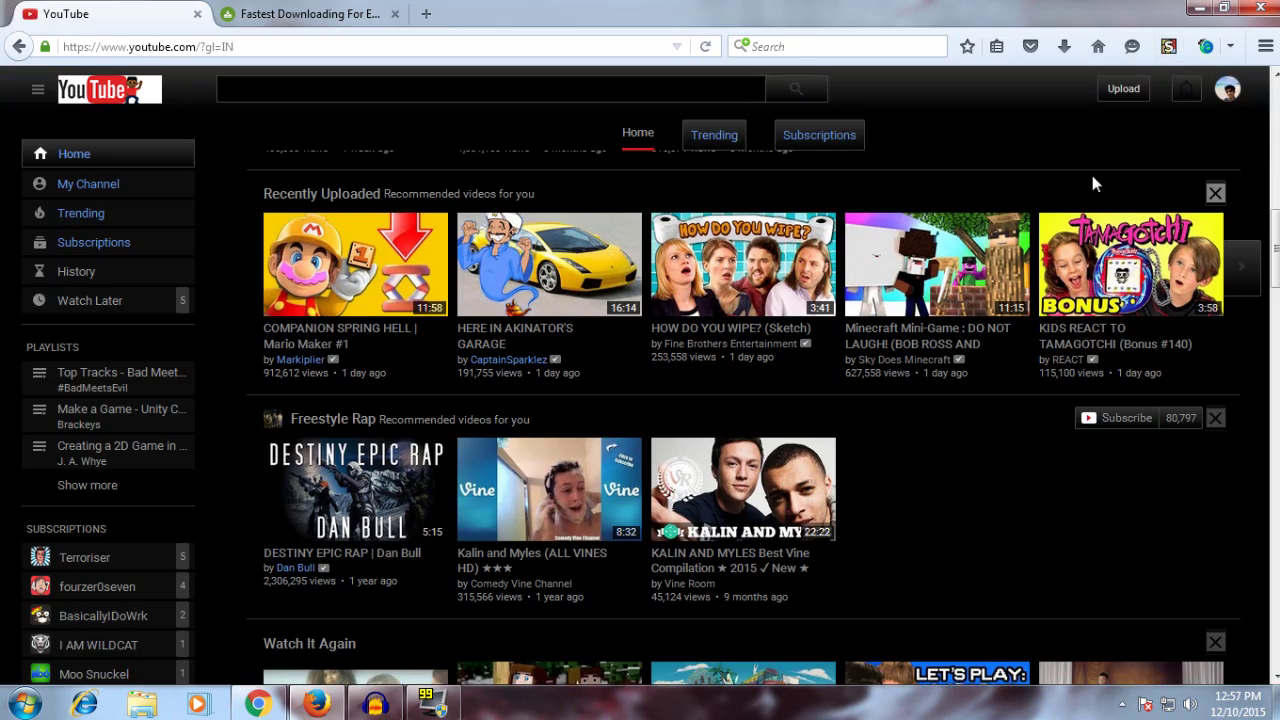
scroll(643, 327, "up", 10)
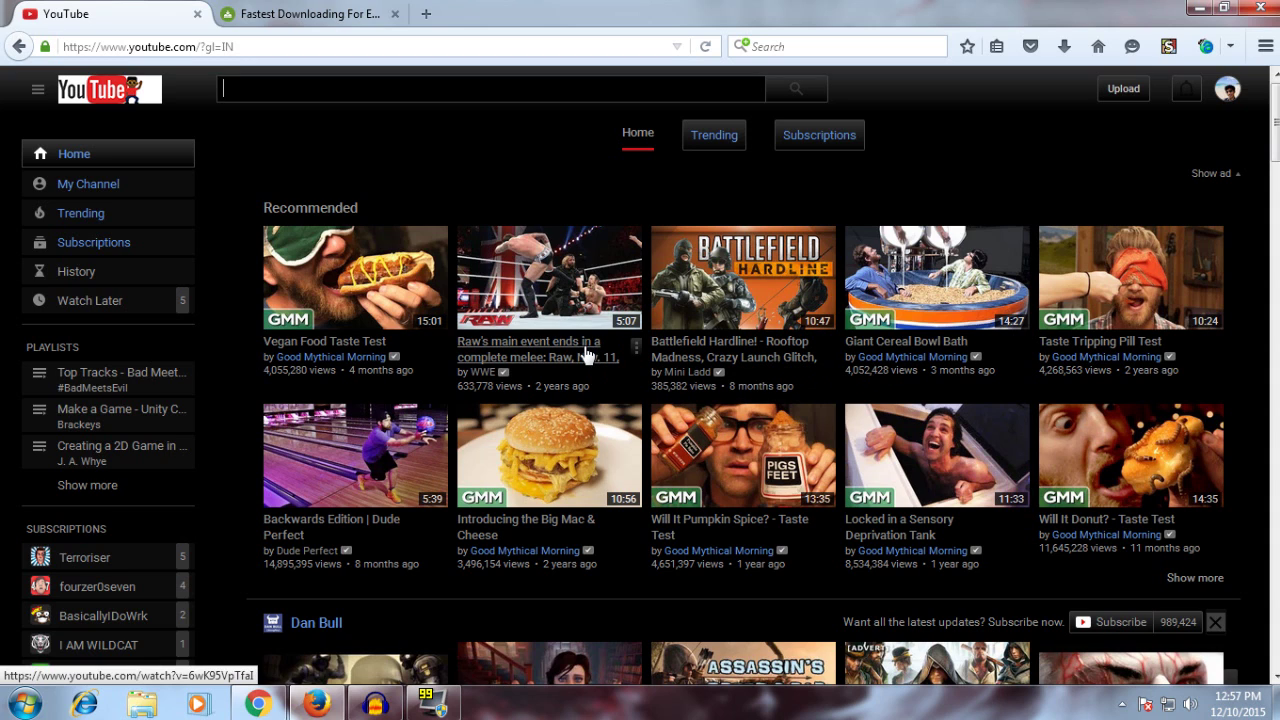
left_click(258, 703)
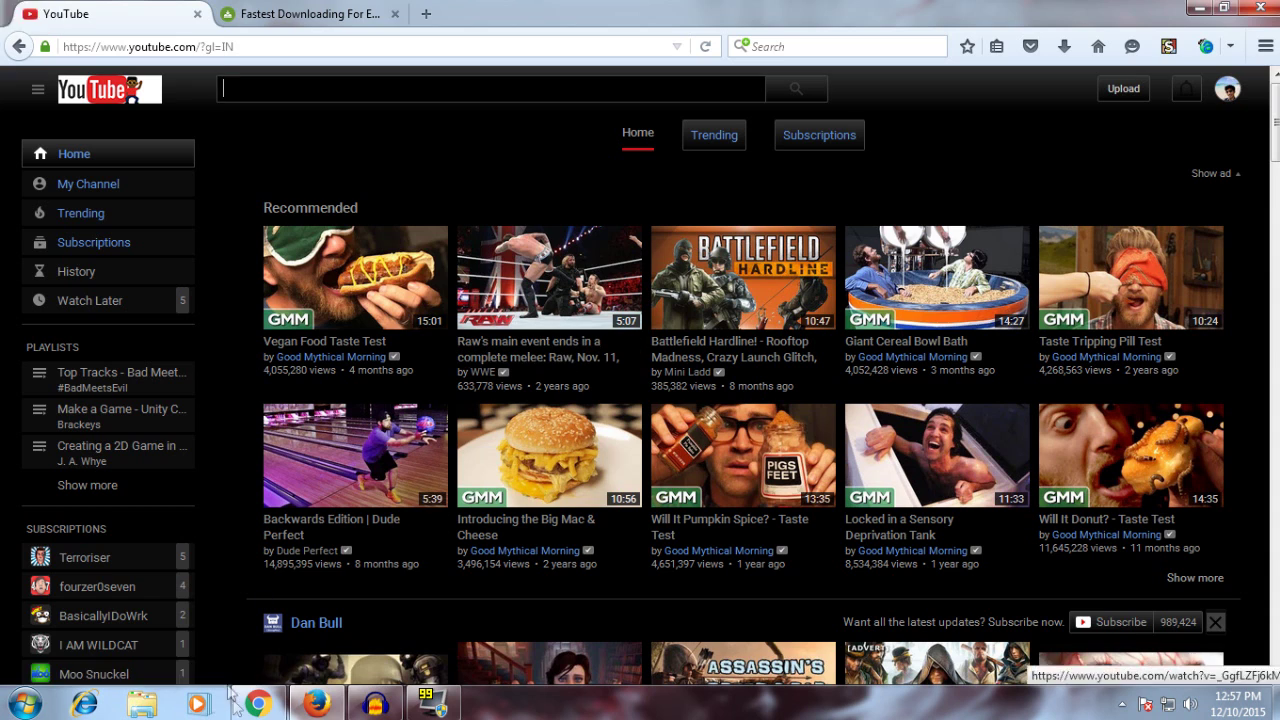
- In Chrome, search Google for 'stylish' and open the first result
type("s")
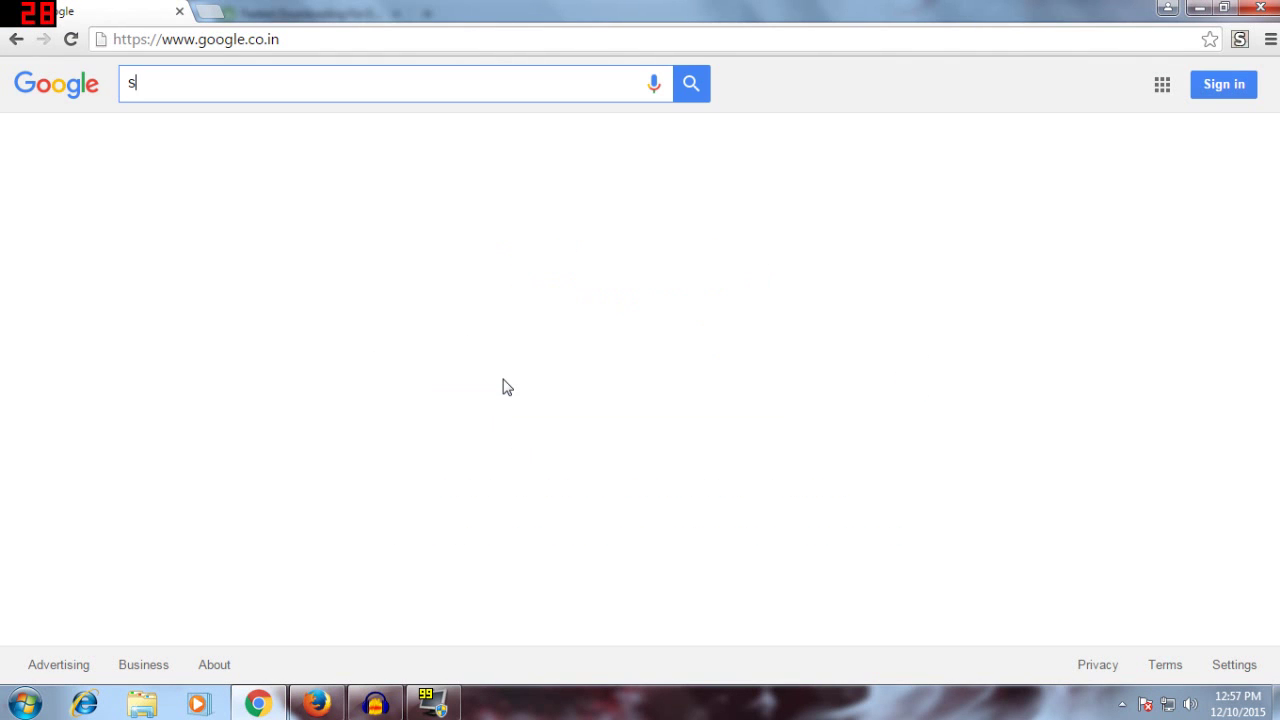
type("tylish")
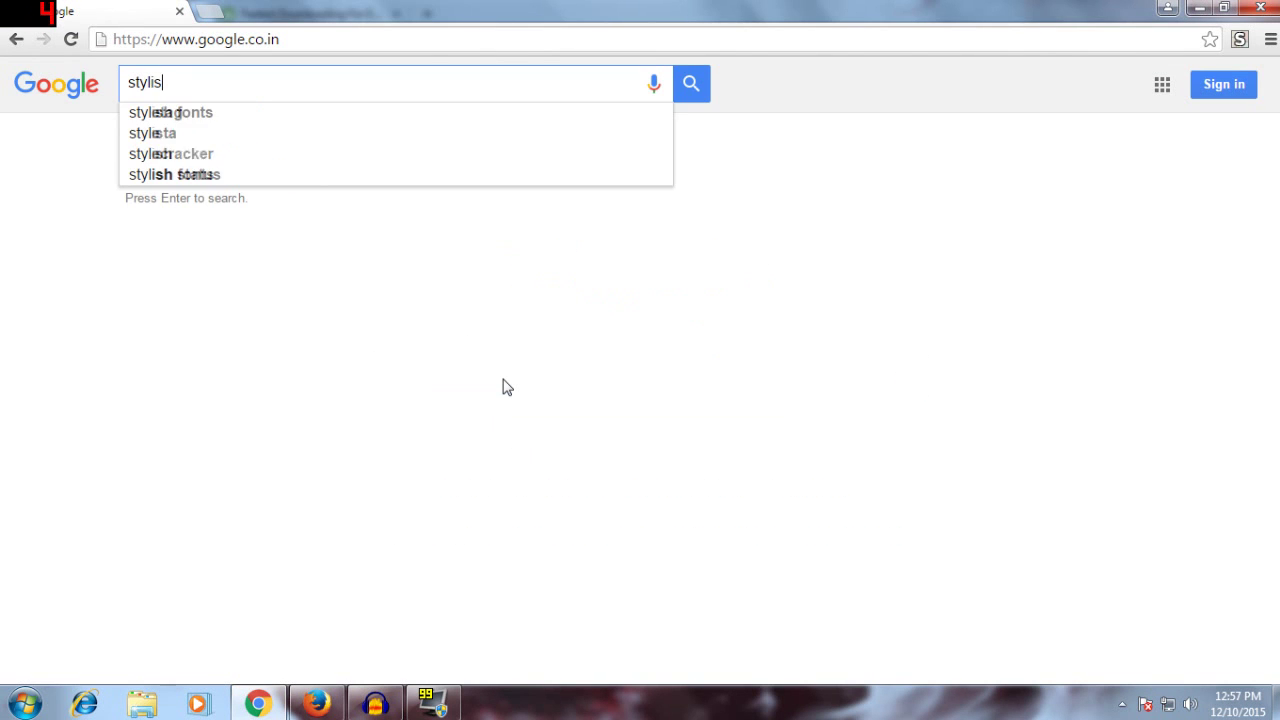
key("Return")
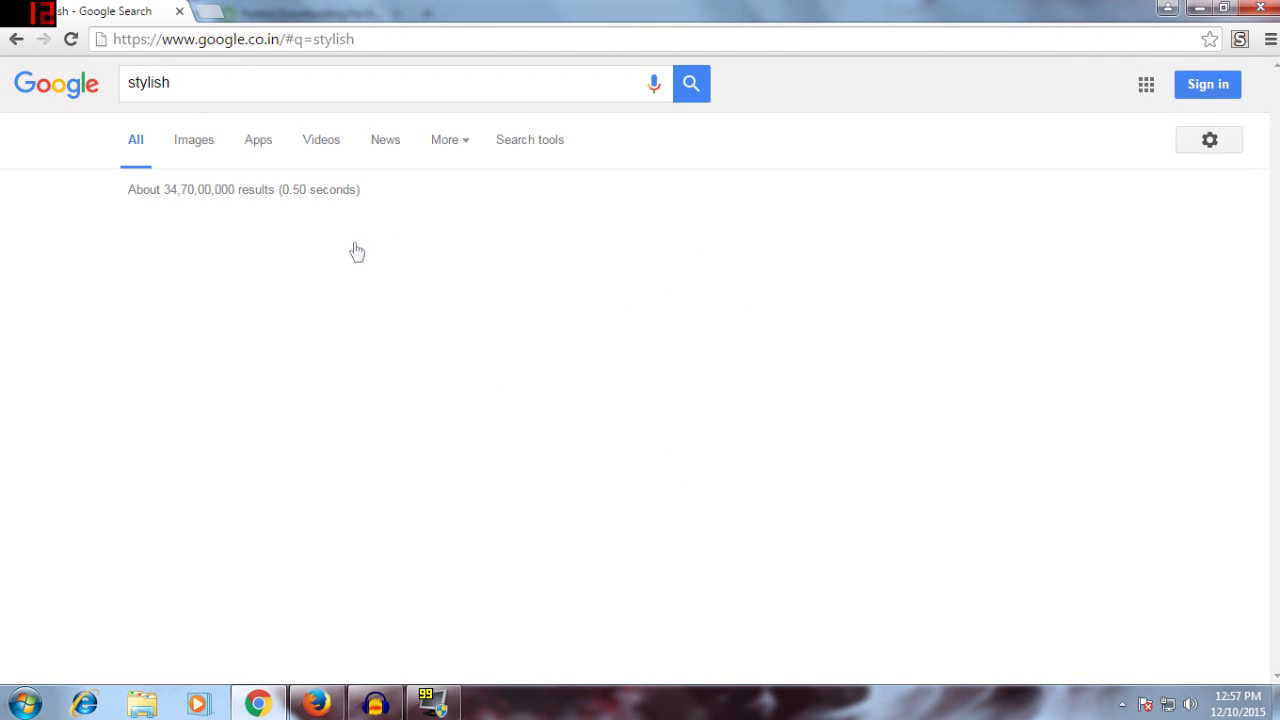
left_click(372, 240)
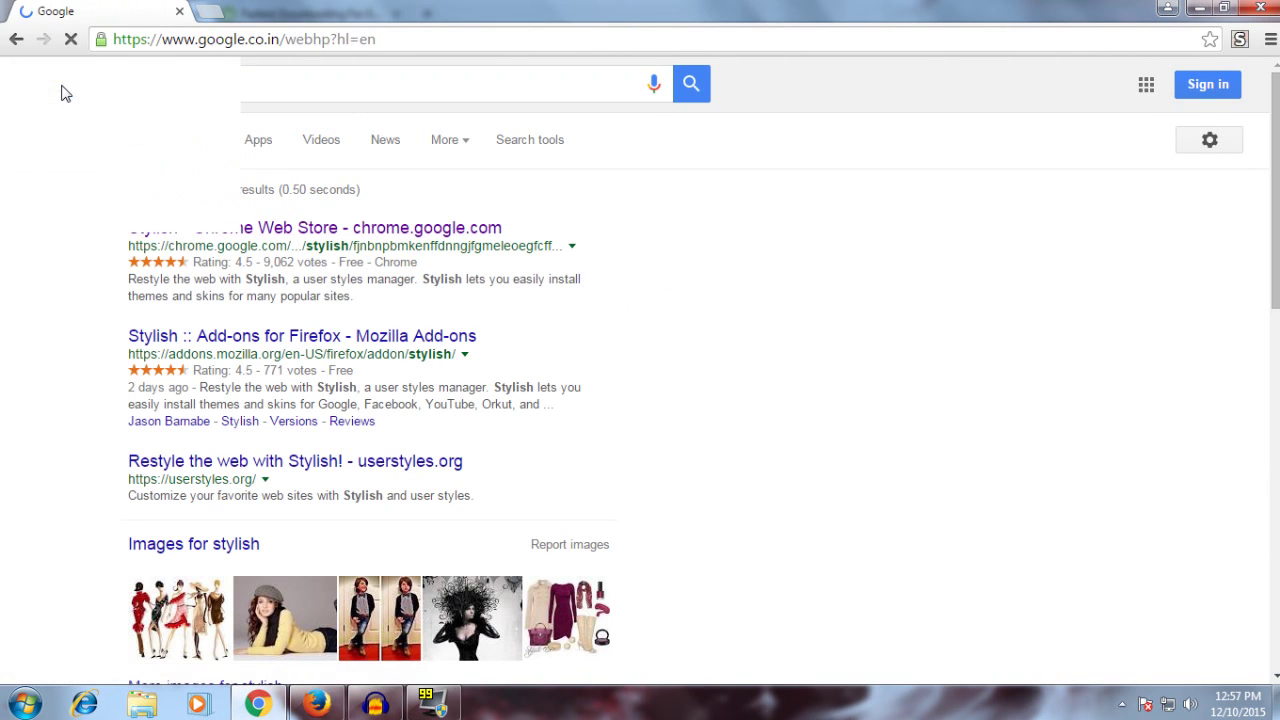
- Turn on the N.Google dark style from the Stylish menu and type 'adas'
left_click(1239, 41)
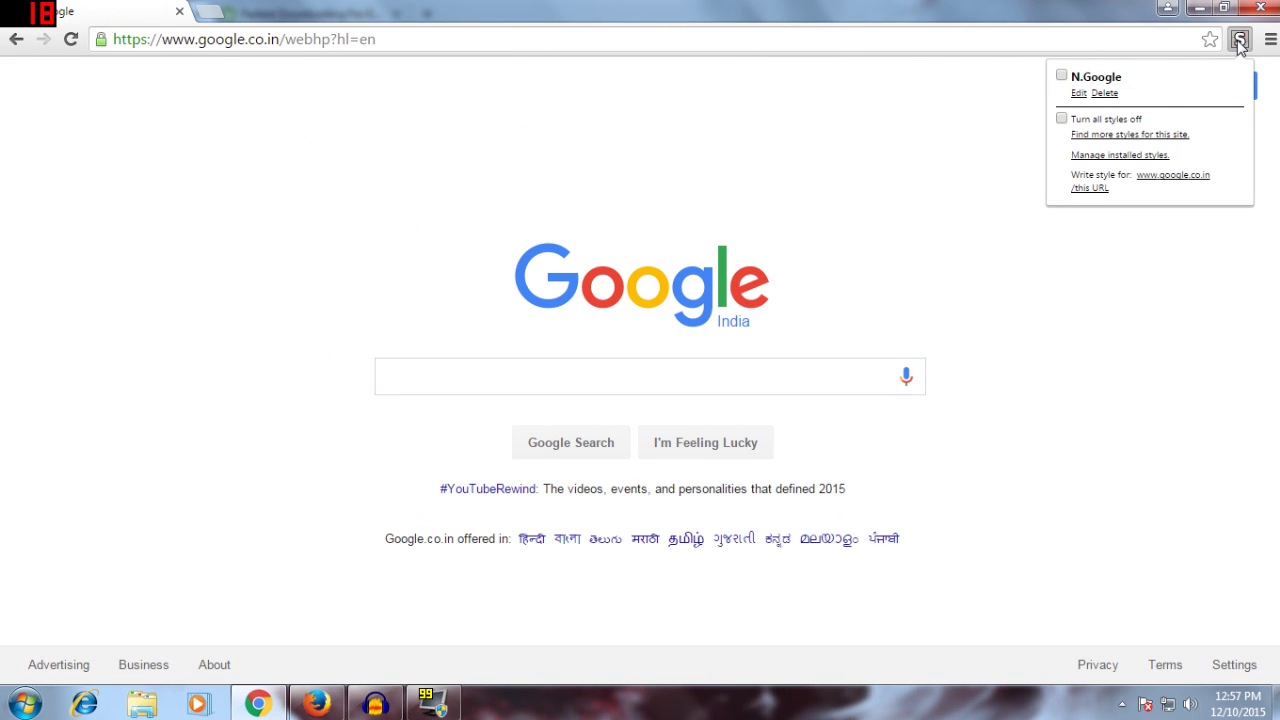
left_click(712, 200)
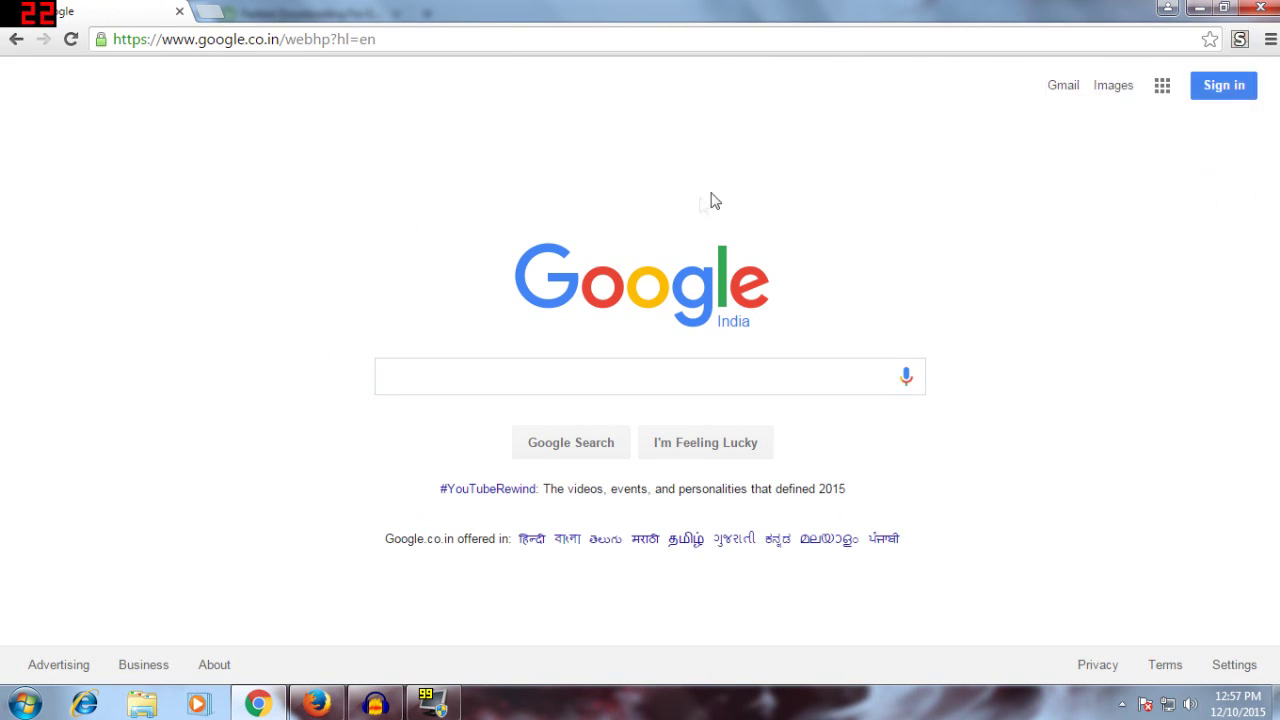
left_click(1239, 40)
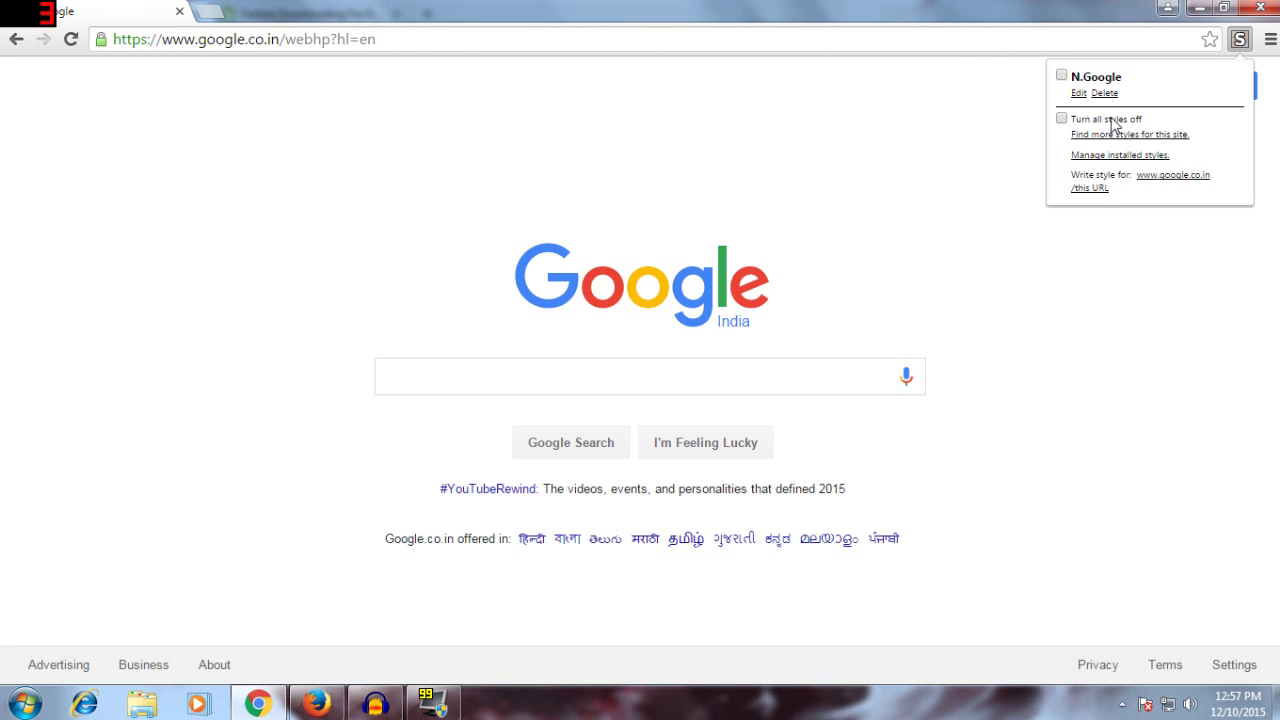
left_click(1063, 76)
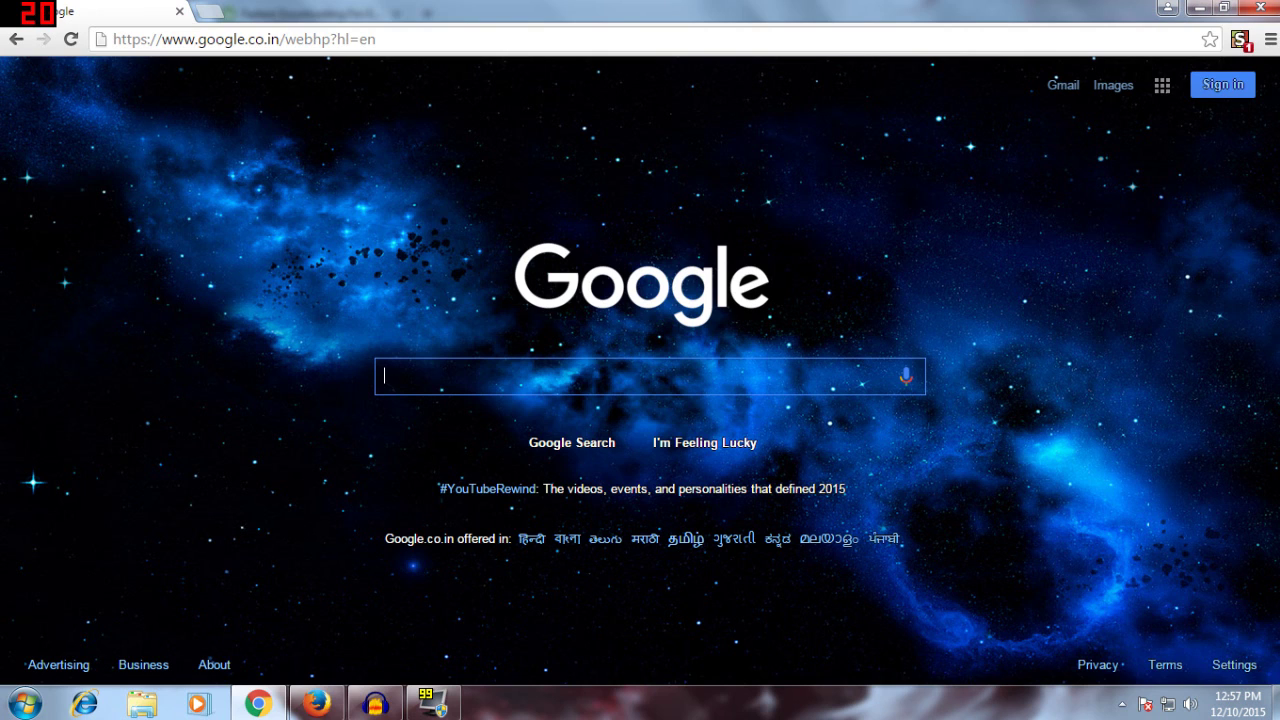
type("adas")
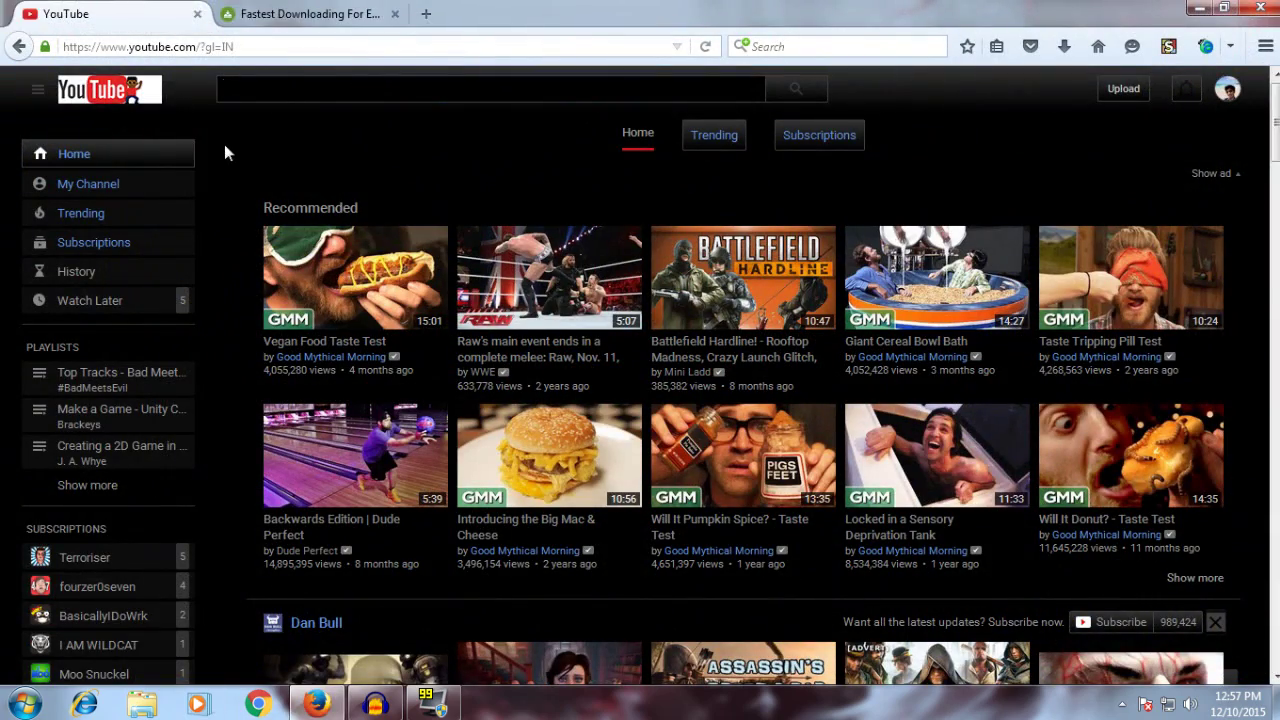
- Load more YouTube videos and turn off the Black Youtube by Panos style
double_click(490, 8)
left_click(1196, 578)
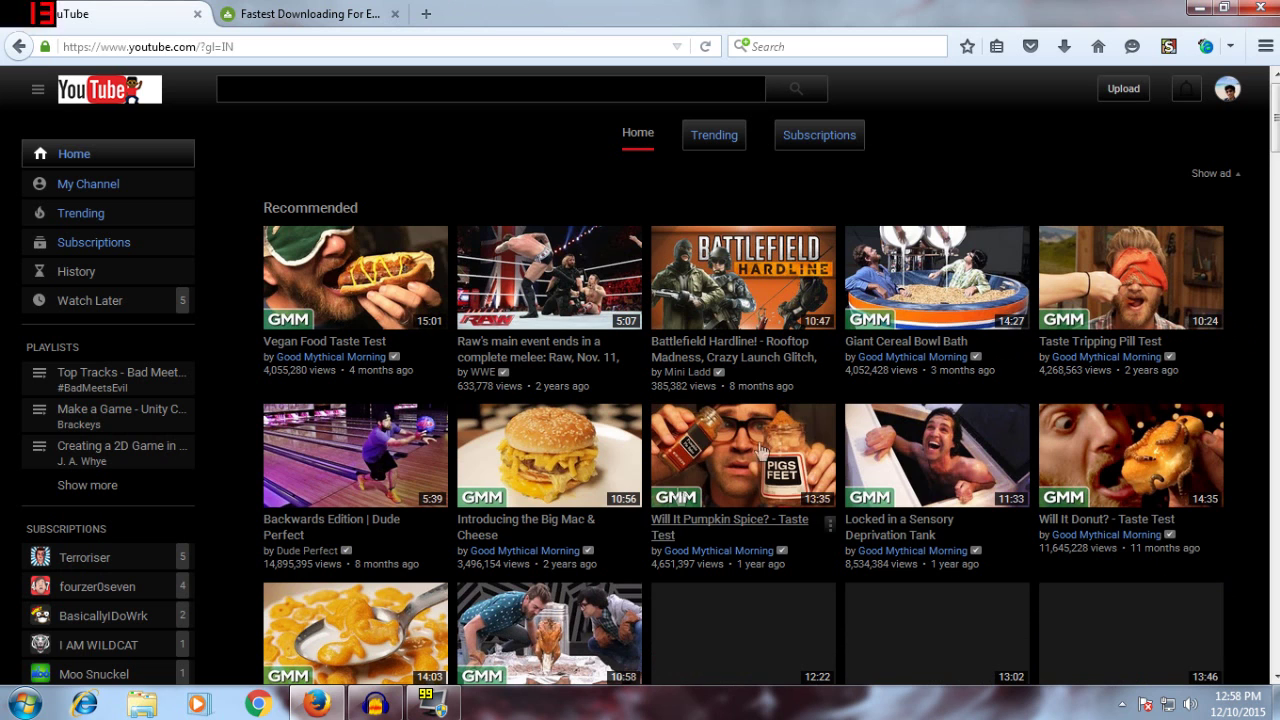
left_click(1168, 46)
left_click(1138, 168)
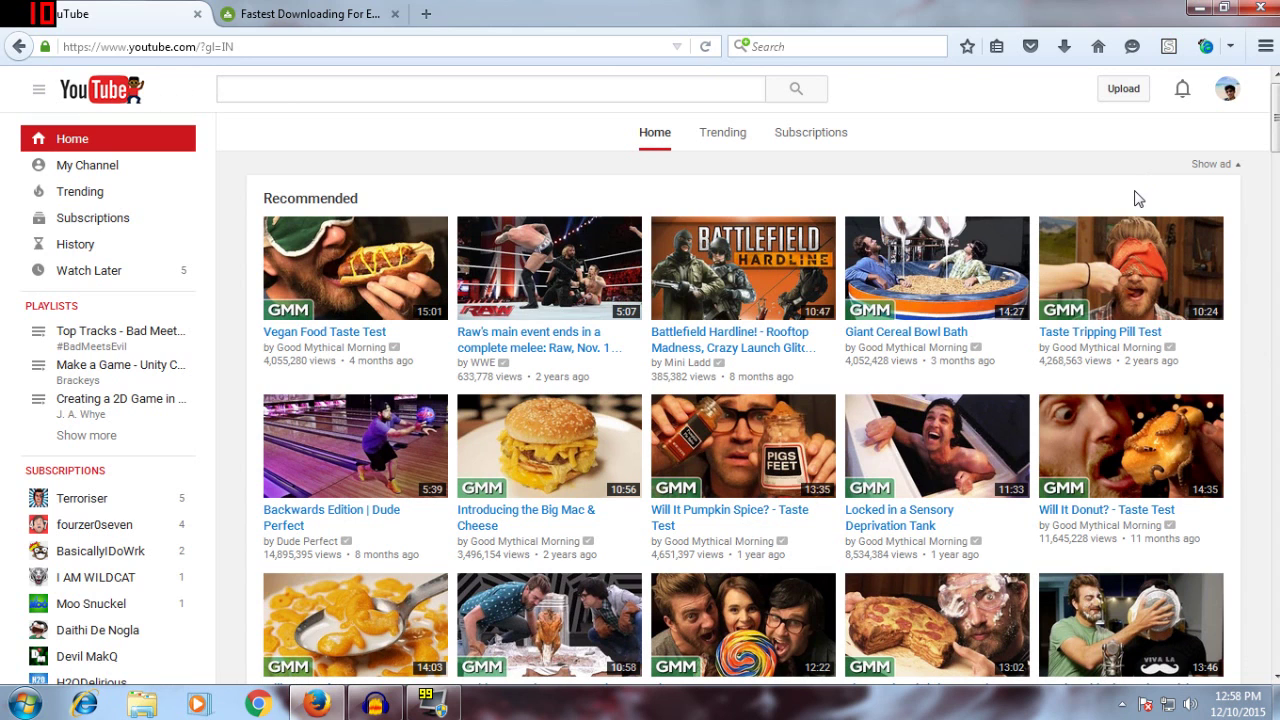
left_click(322, 10)
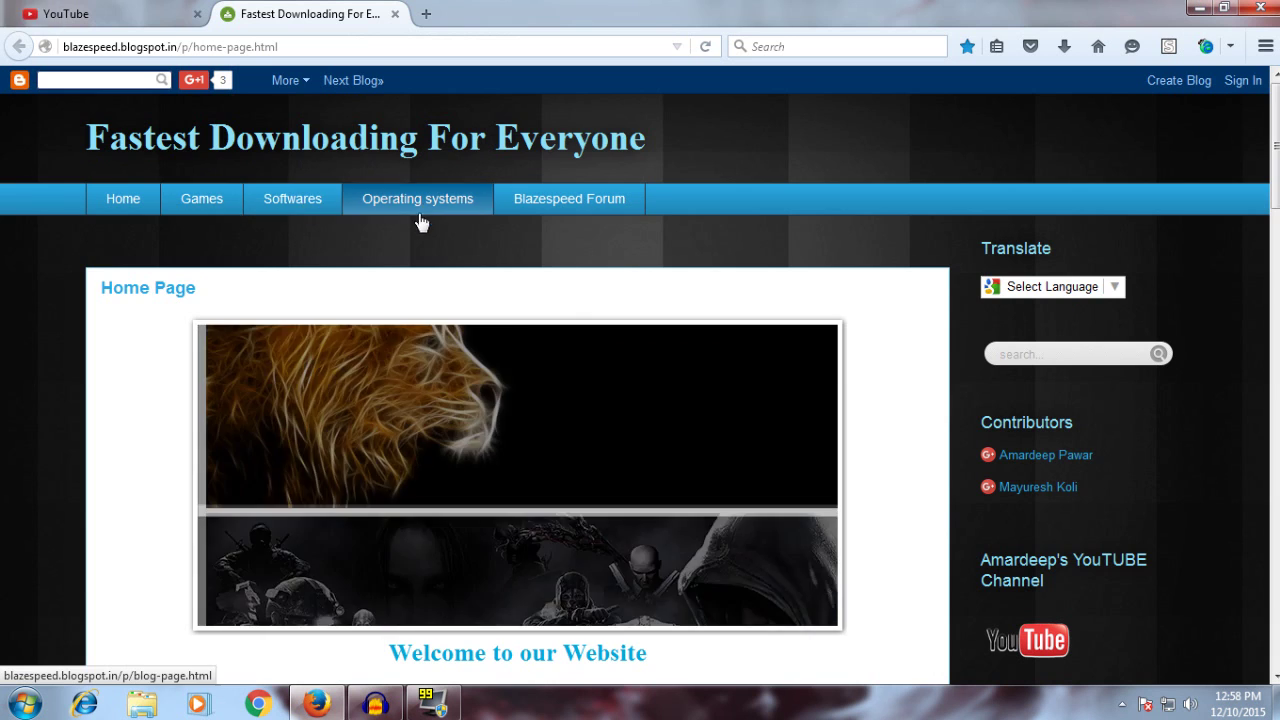
- Scroll the blazespeed blog down to the 'How much speed are you getting?' poll
scroll(415, 300, "down", 5)
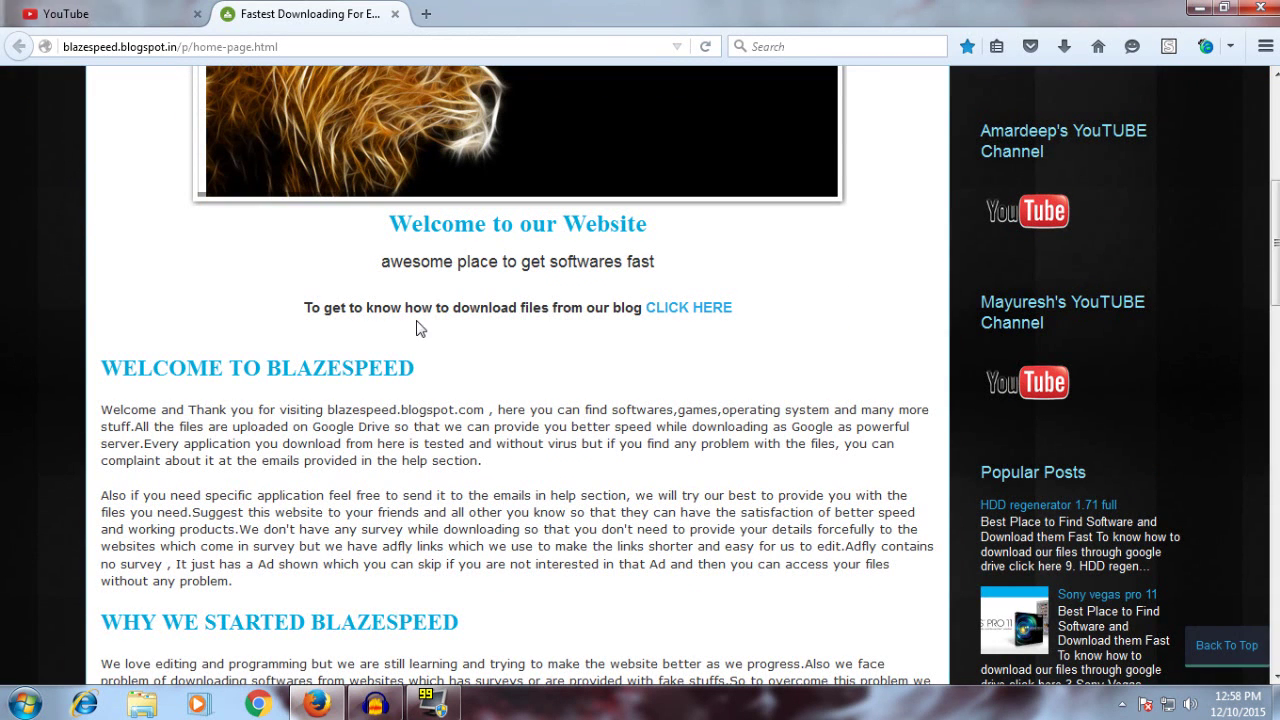
left_click_drag(440, 307, 517, 307)
left_click(452, 307)
left_click(517, 307)
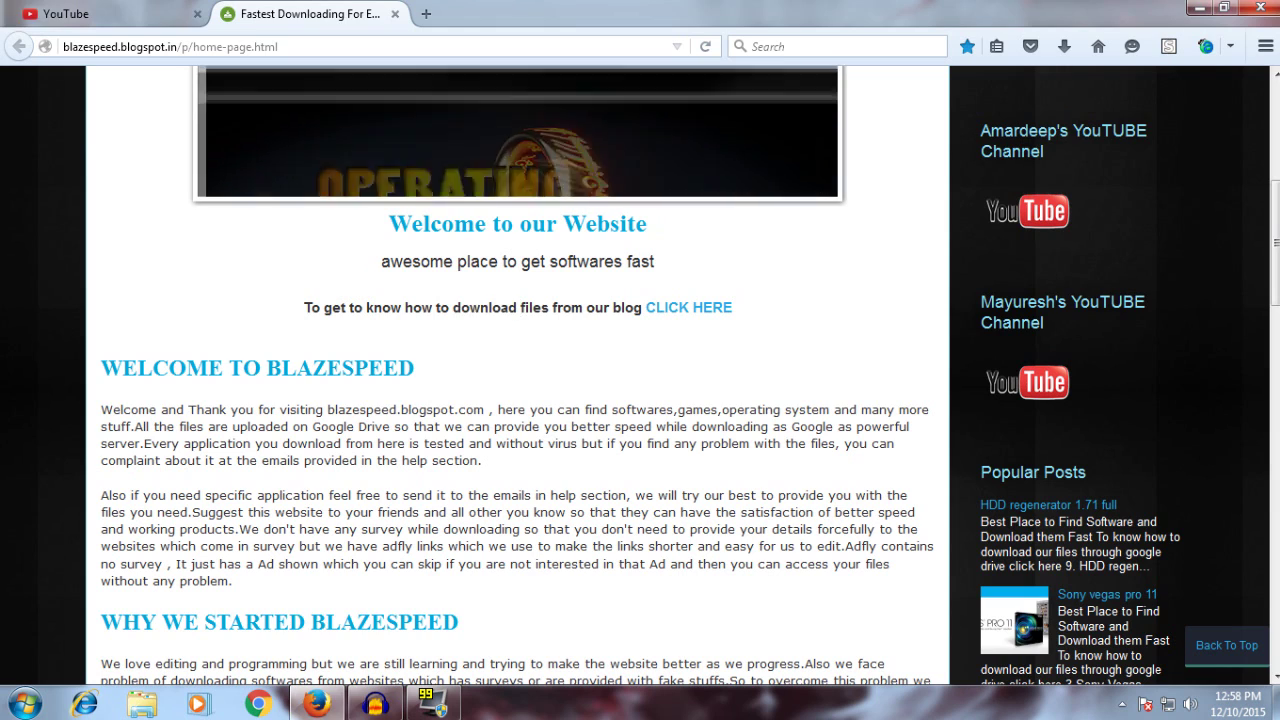
scroll(466, 523, "up", 3)
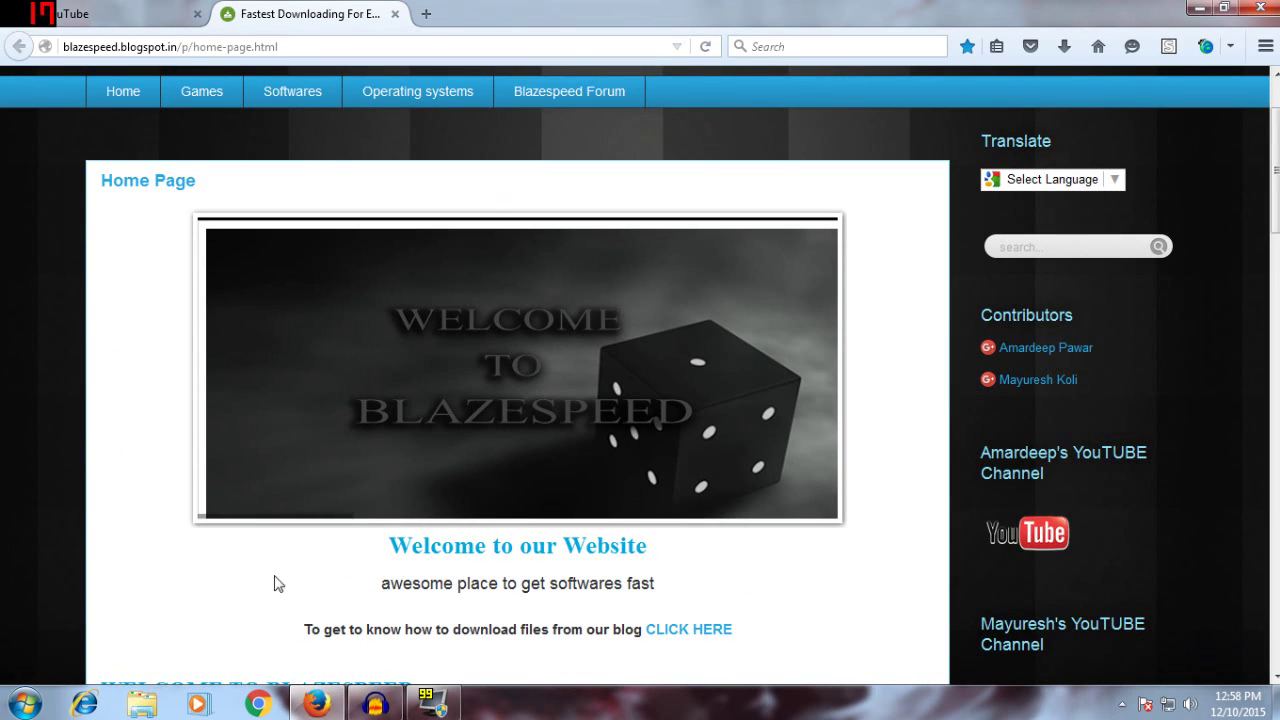
scroll(387, 335, "up", 2)
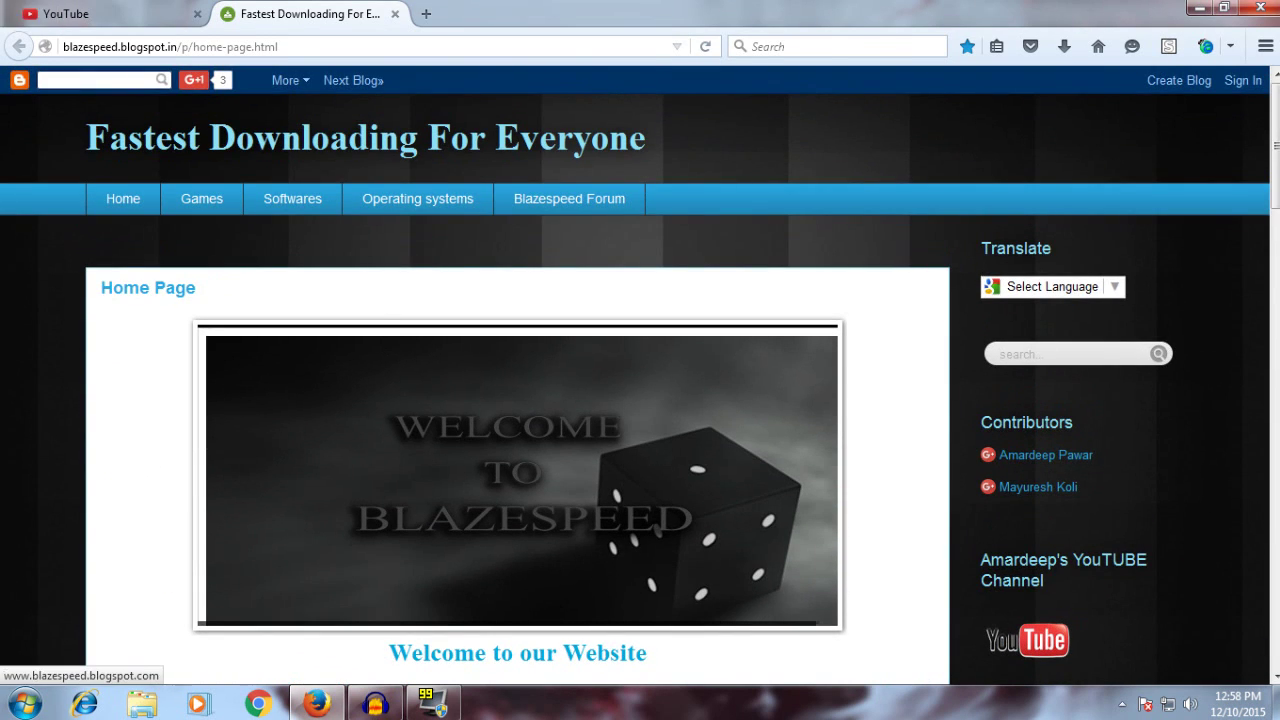
scroll(475, 330, "down", 10)
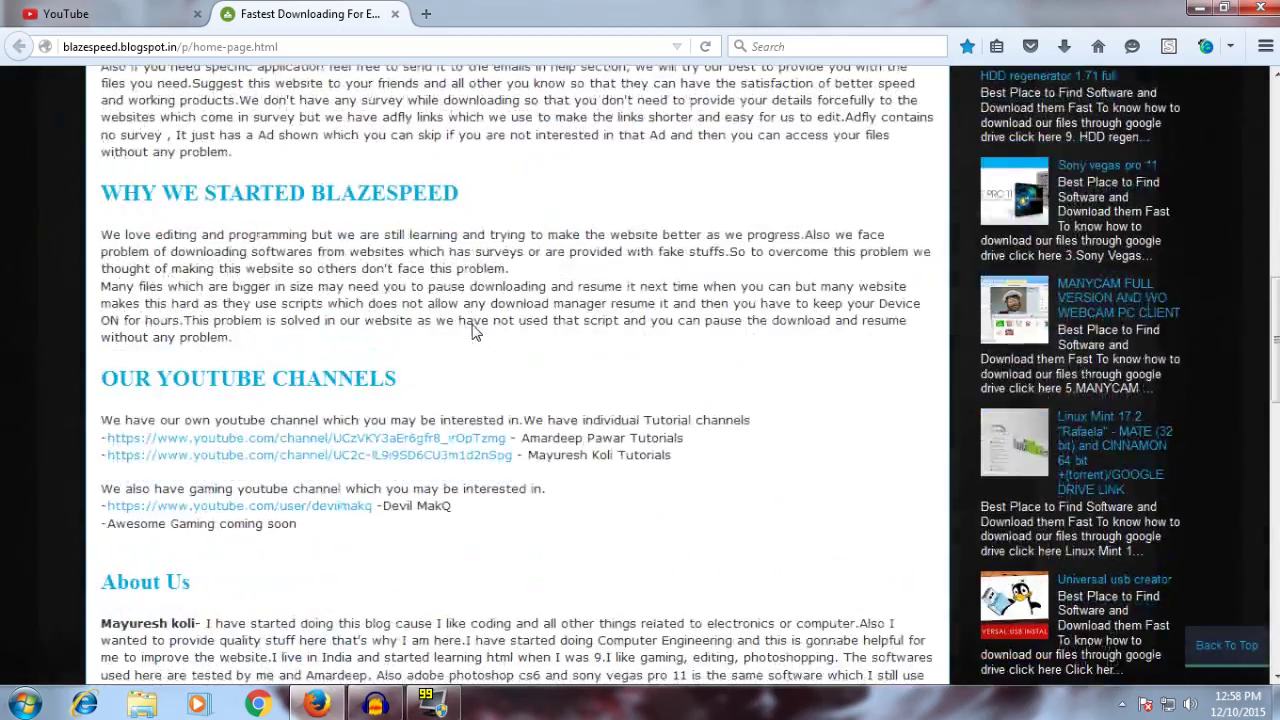
scroll(474, 334, "down", 3)
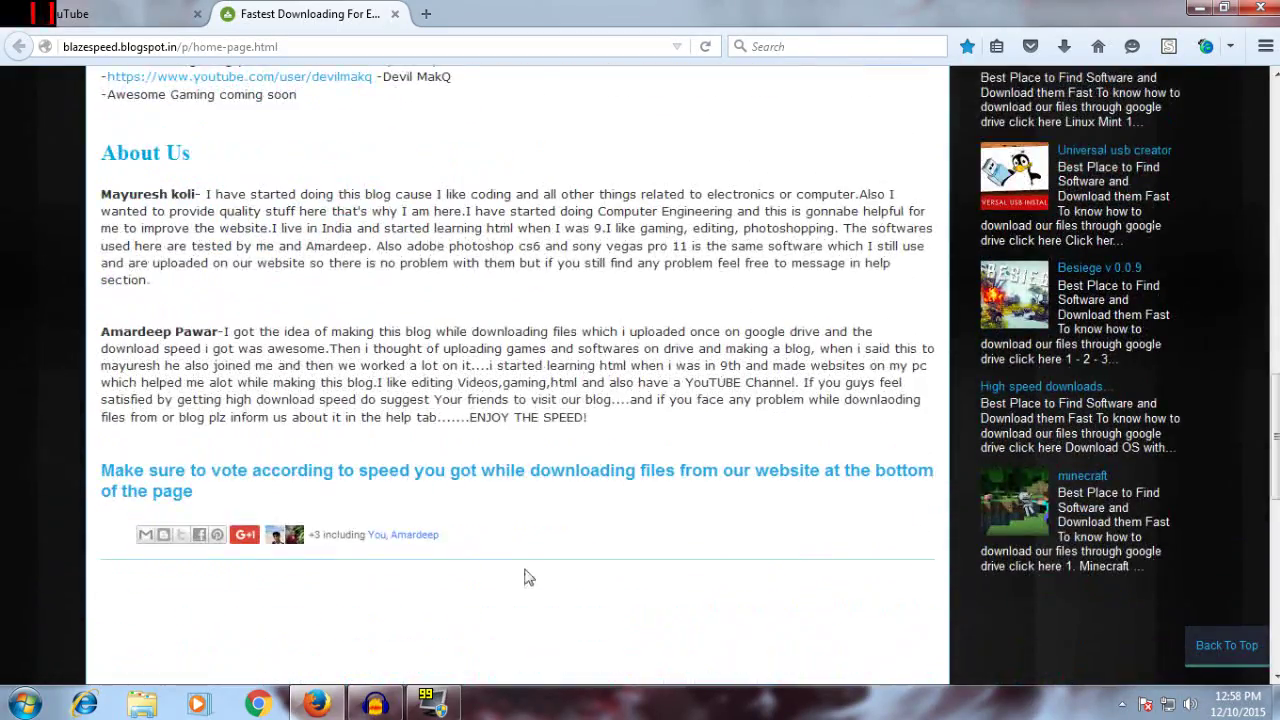
scroll(526, 577, "down", 2)
scroll(490, 546, "down", 5)
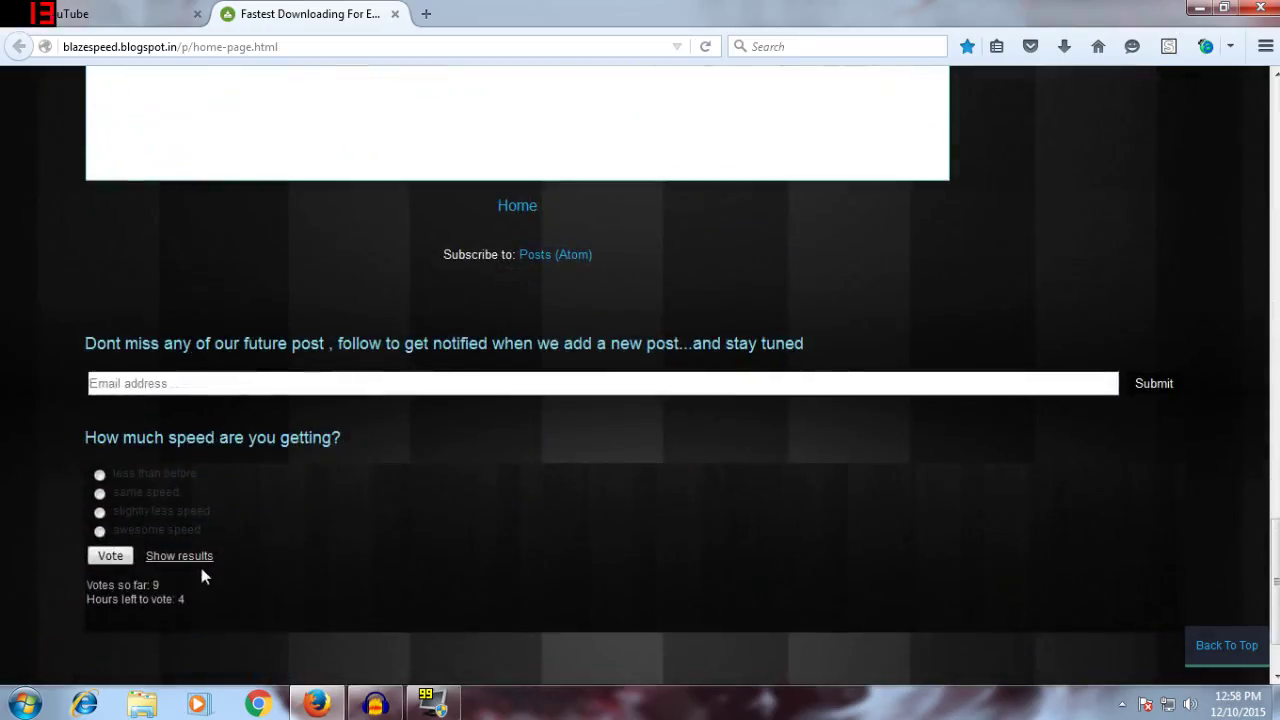
- Reveal the speed poll results (77% awesome speed, 22% same speed) and scroll to the footer
left_click(198, 563)
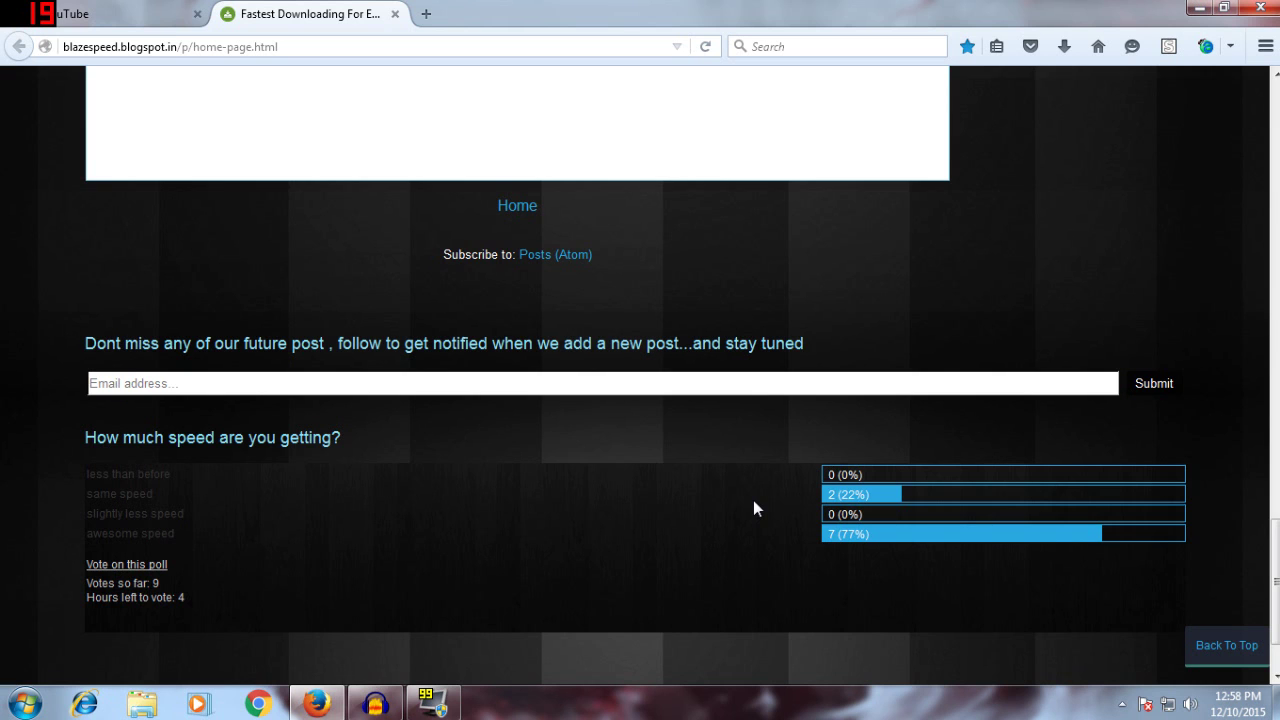
scroll(754, 508, "down", 2)
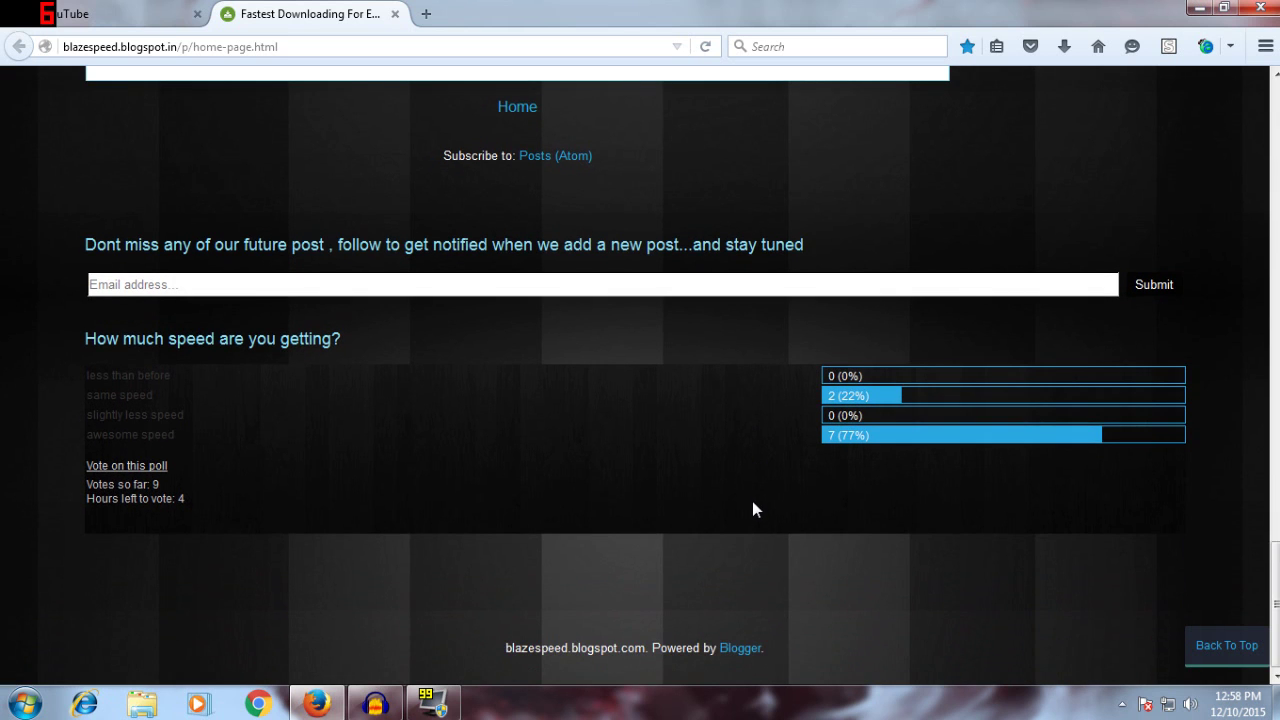